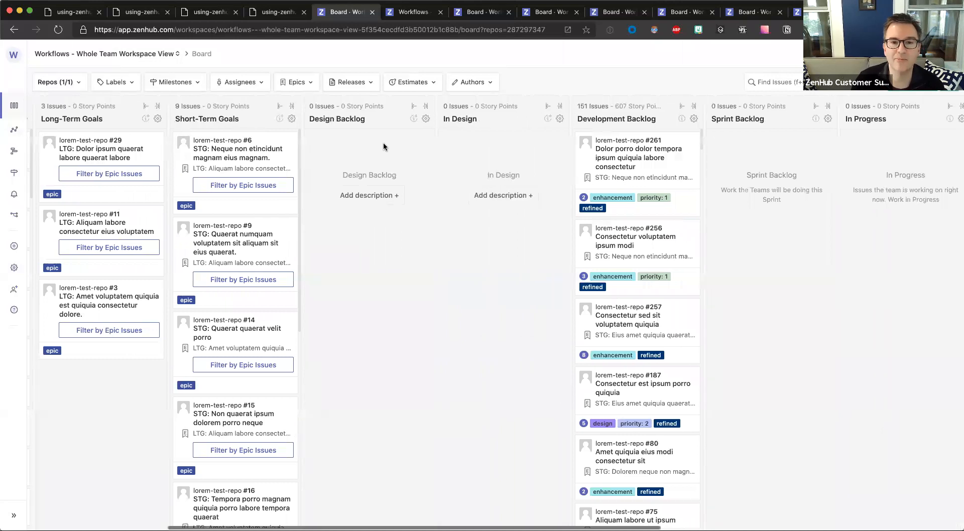
Review the Whole Team Workspace View board's pipelines from the design stages through to Closed.
scroll(420, 134, right, 5)
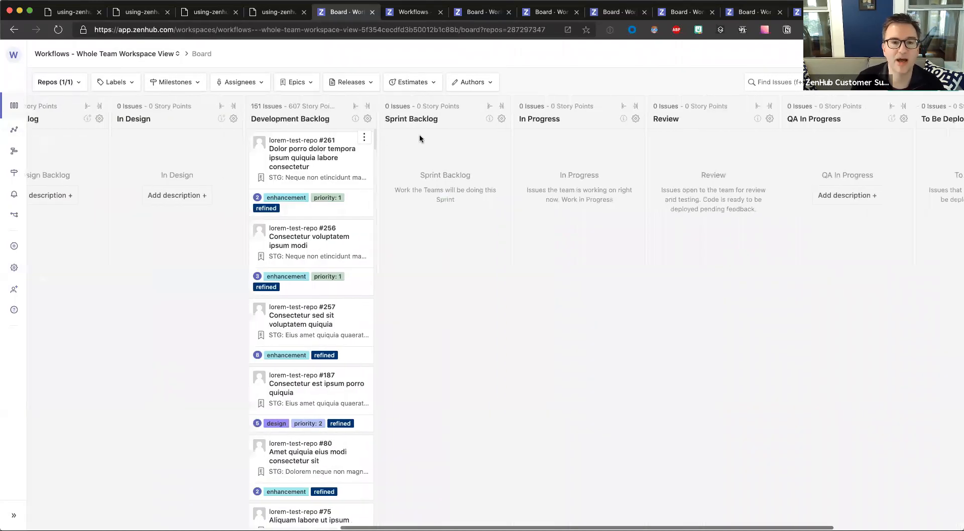
scroll(505, 156, right, 5)
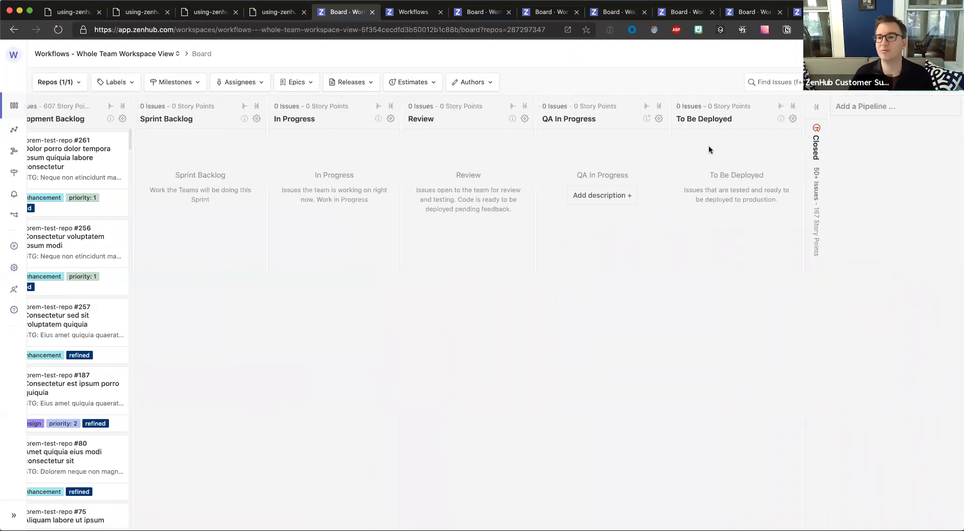
click(817, 109)
scroll(734, 231, right, 3)
scroll(735, 232, left, 10)
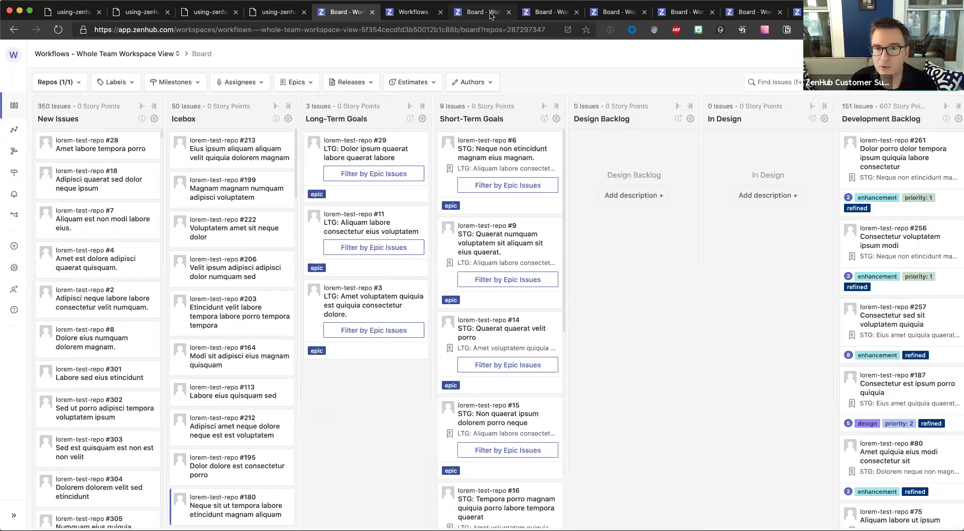
Switch to the Workflows - Product & Design Workspace and review its pipelines from To Be Triaged through Closed.
click(140, 55)
scroll(146, 97, down, 3)
scroll(153, 219, up, 3)
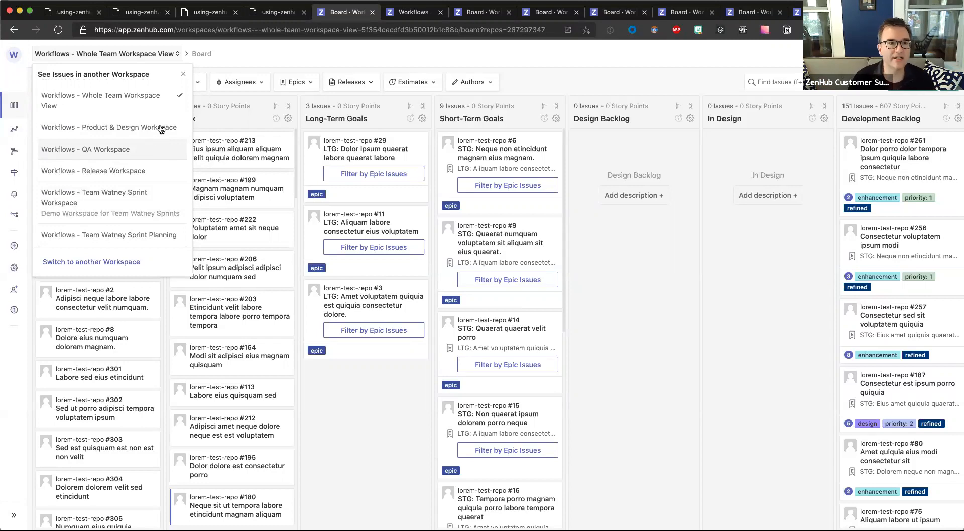
click(159, 128)
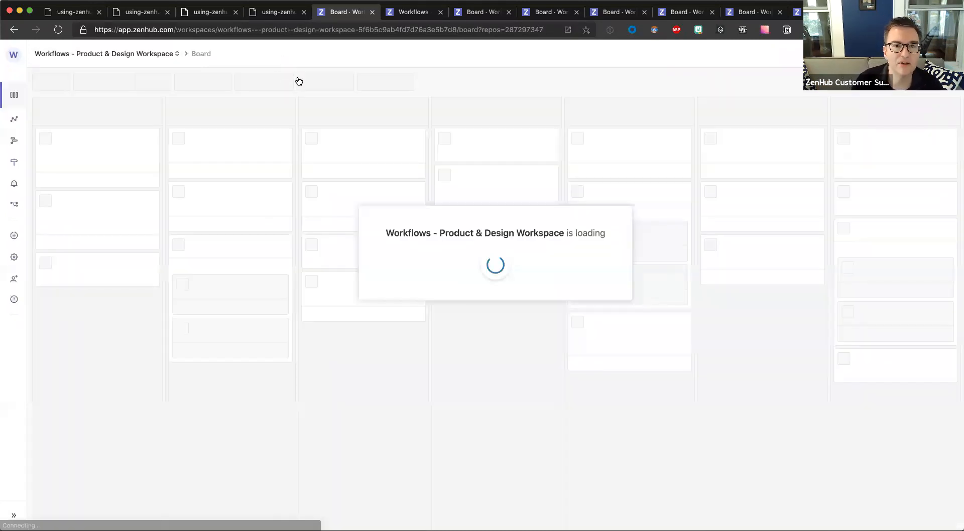
scroll(208, 264, right, 3)
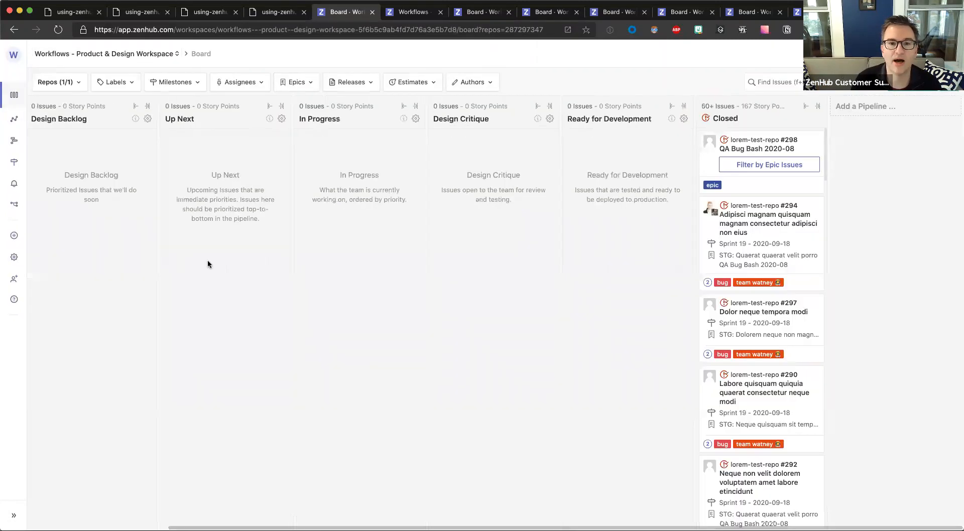
scroll(208, 264, left, 3)
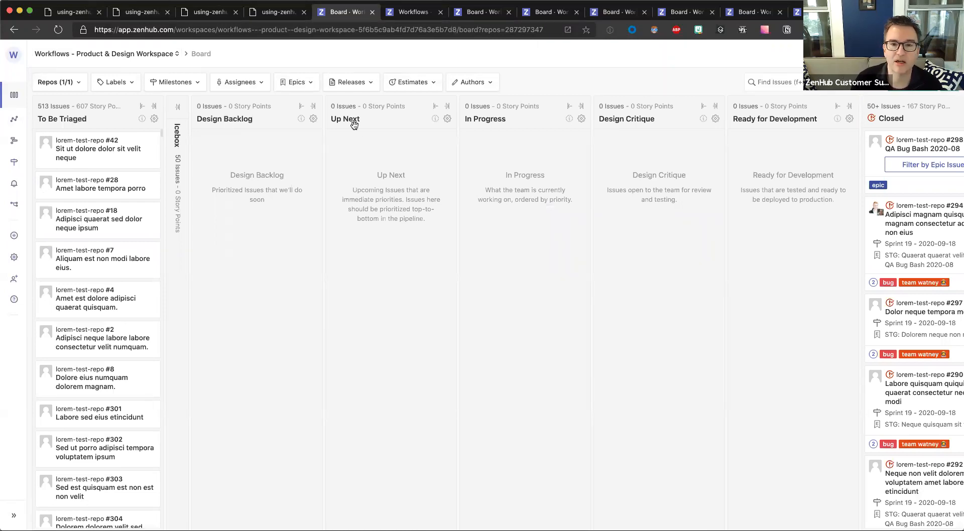
scroll(402, 123, right, 1)
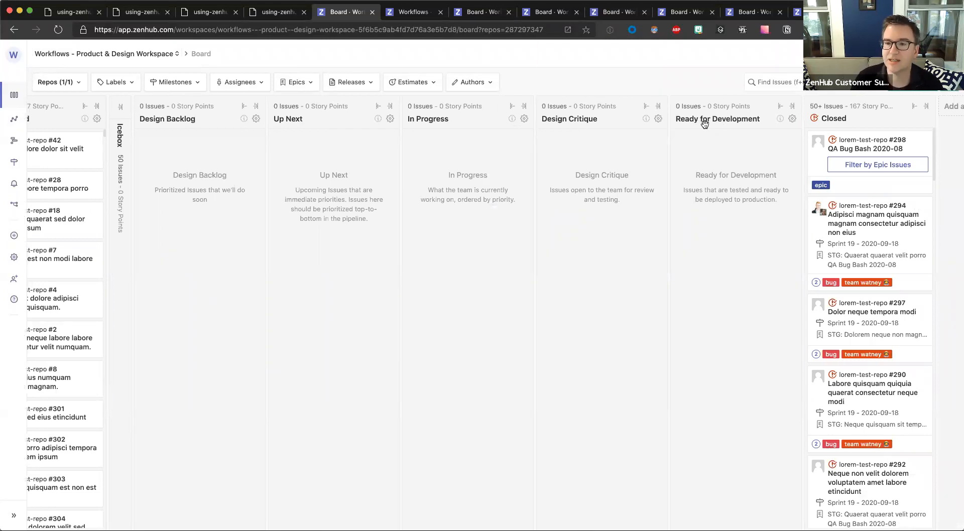
scroll(696, 123, left, 1)
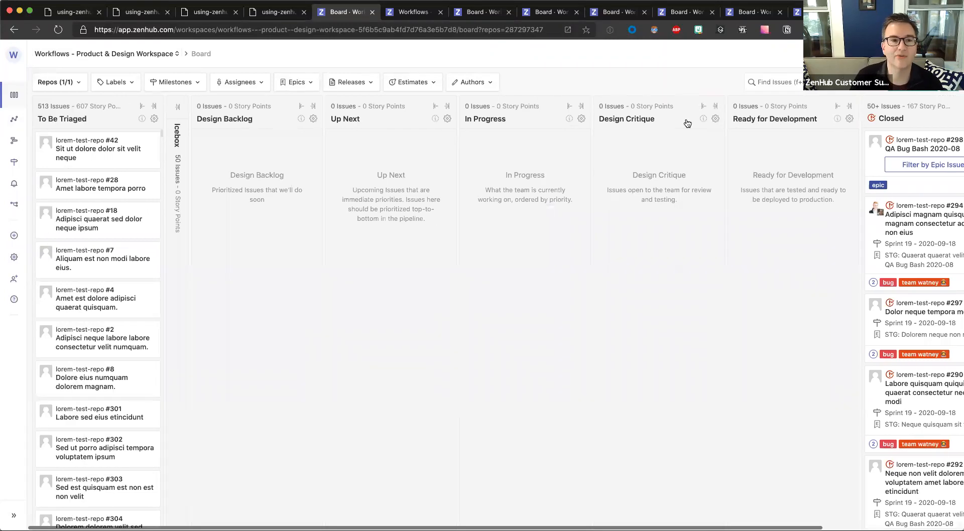
Return to the Workflows - Whole Team Workspace View and bring up its Workflows automation page.
click(130, 53)
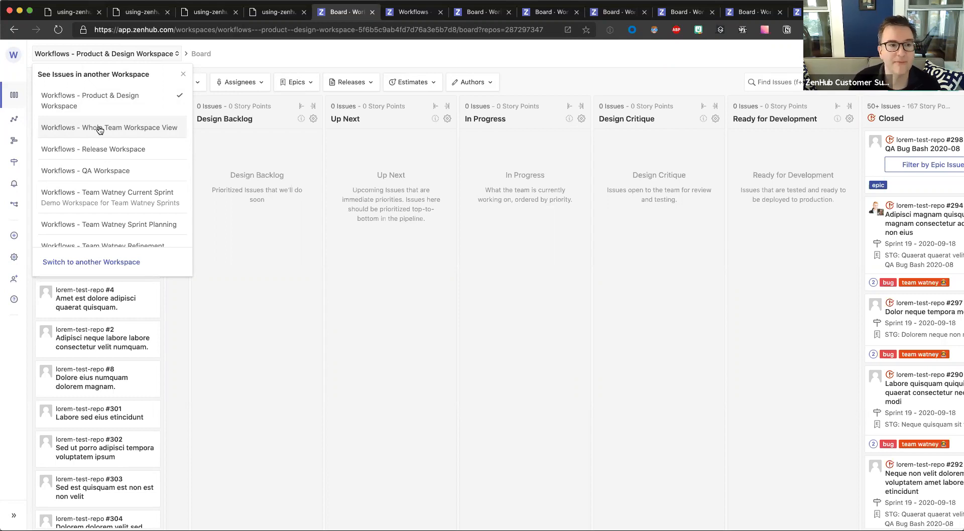
click(100, 129)
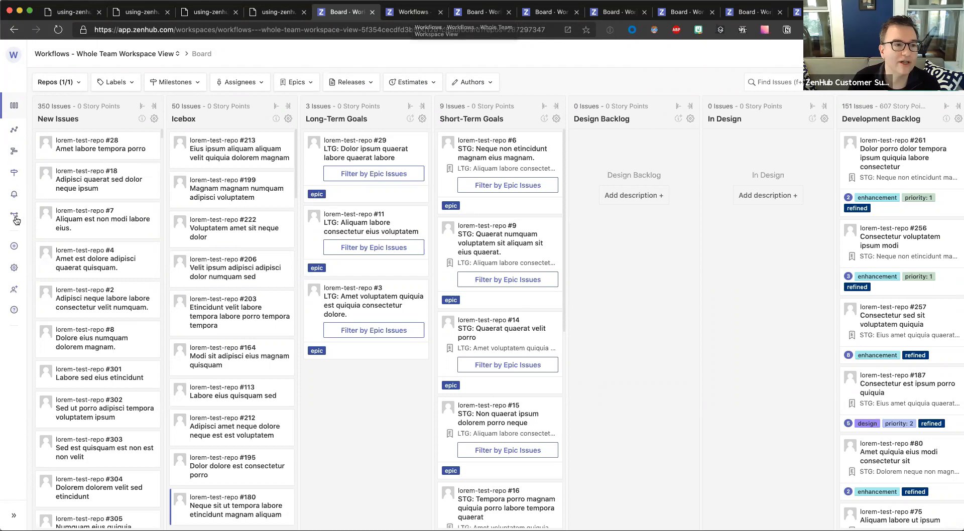
mouse_move(16, 220)
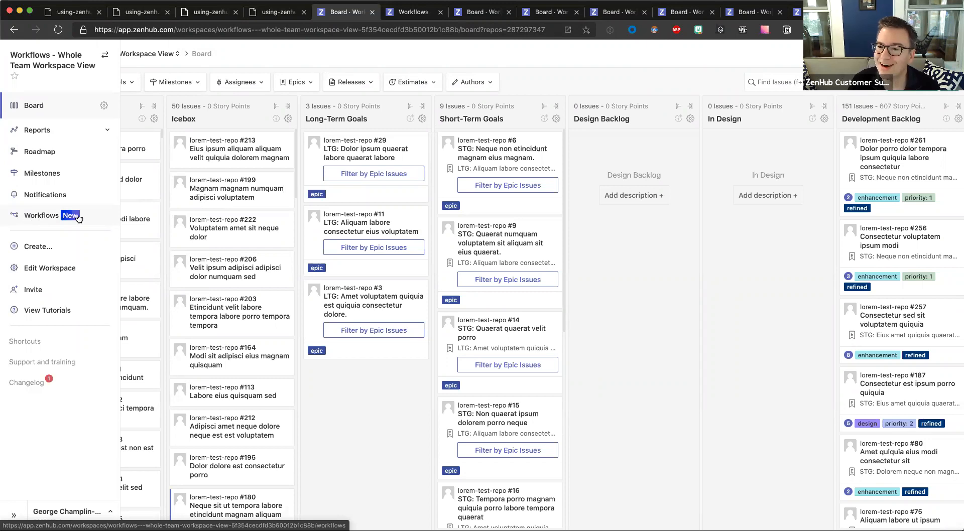
click(403, 14)
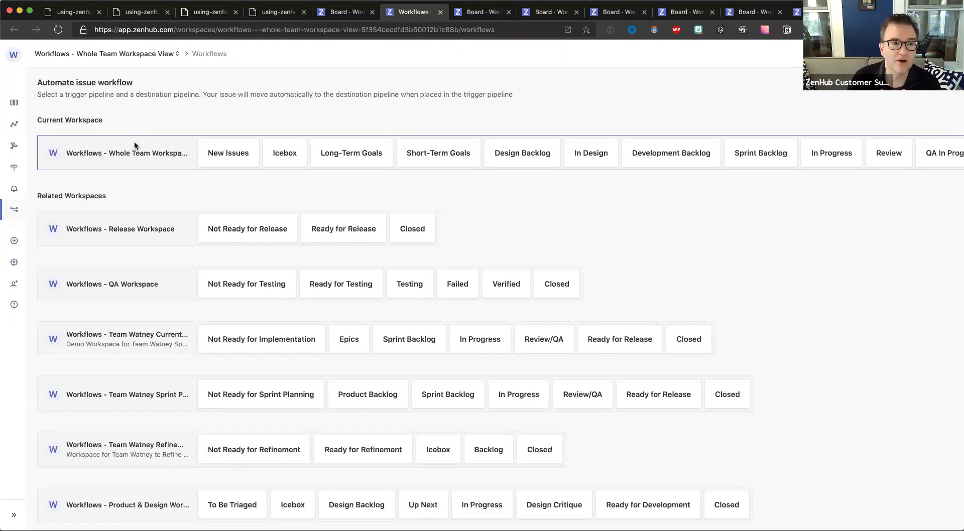
Examine the current and related workspaces' pipelines on the Workflows page, including the first pipelines' trigger restriction.
scroll(360, 181, right, 3)
scroll(360, 185, right, 3)
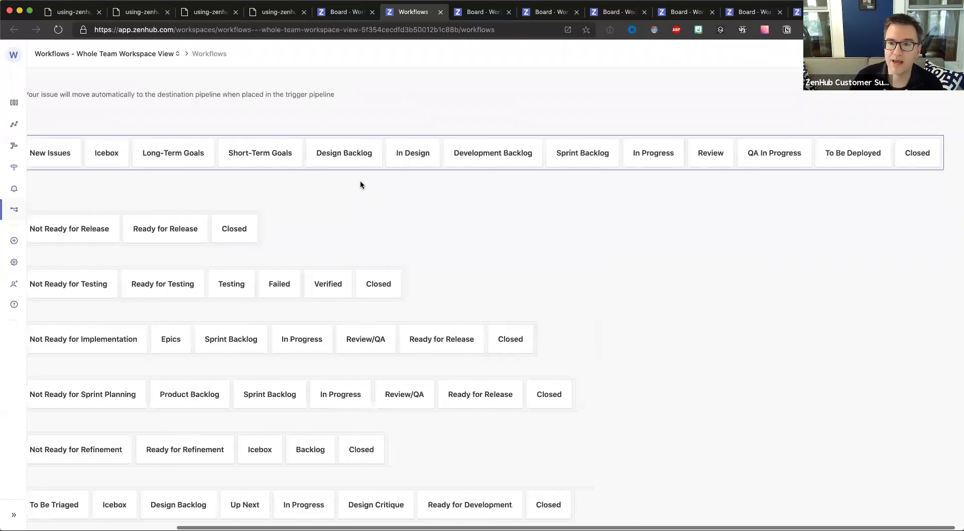
scroll(360, 185, left, 3)
scroll(360, 185, left, 2)
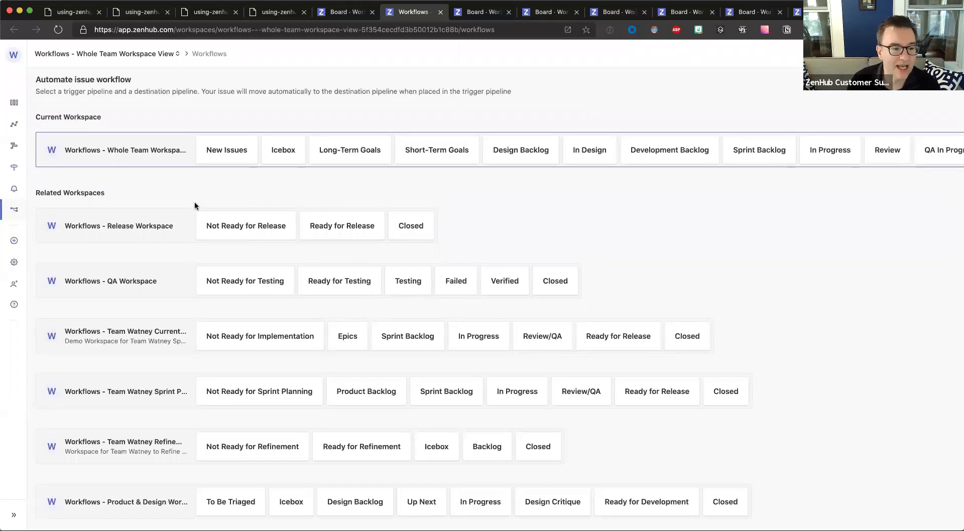
scroll(191, 251, down, 3)
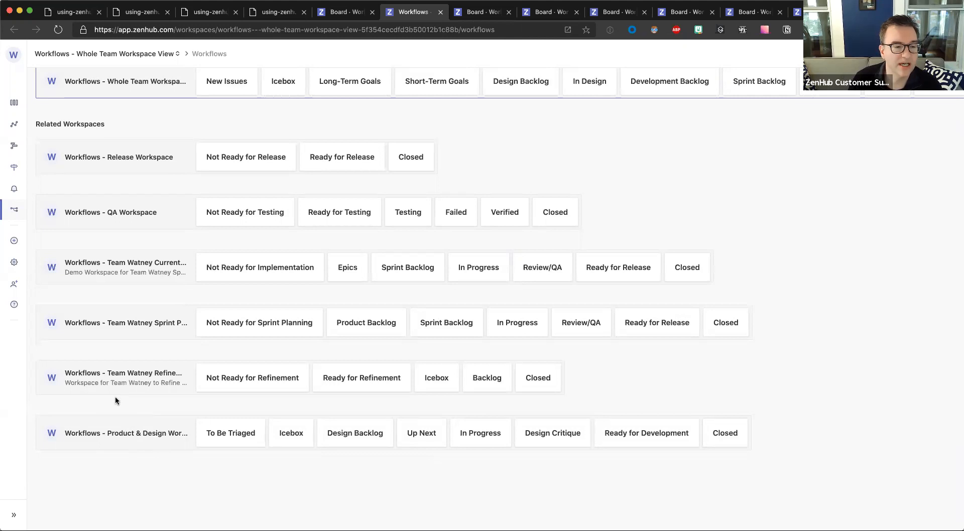
scroll(116, 396, up, 2)
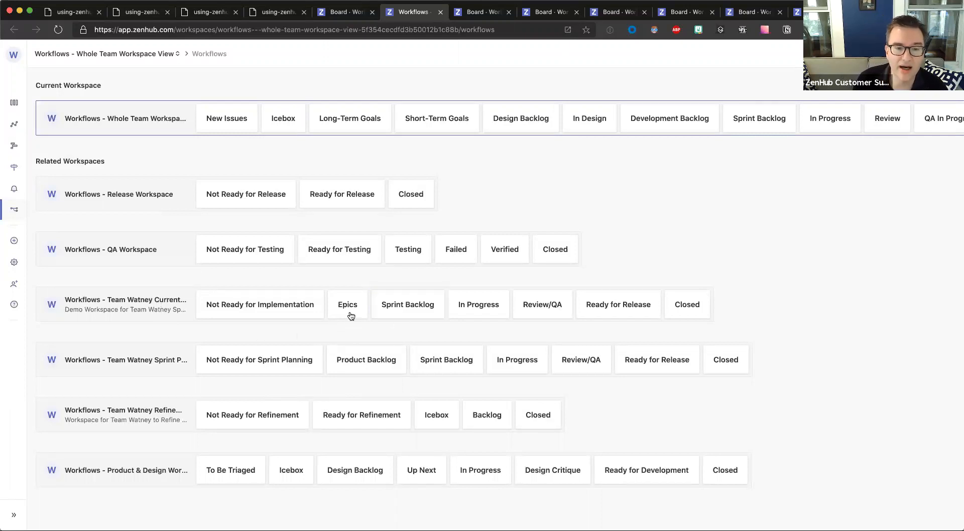
mouse_move(272, 316)
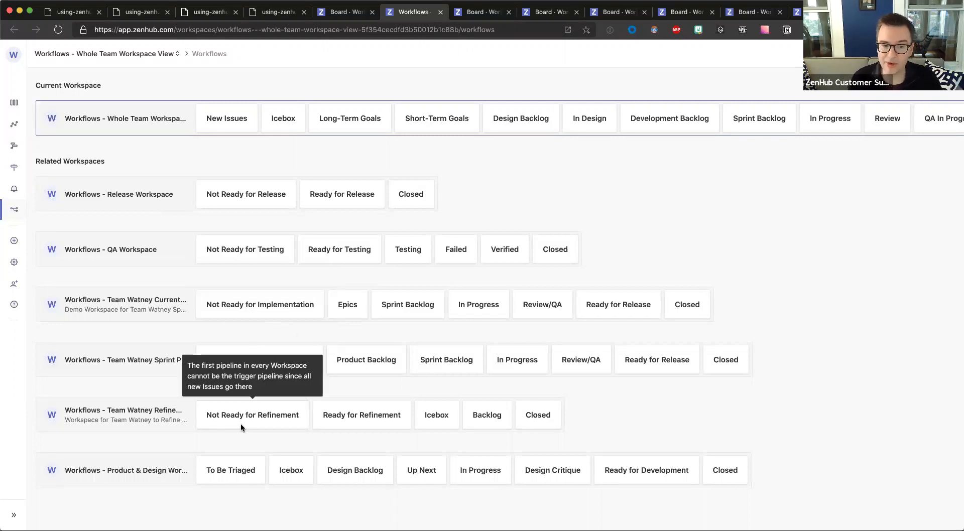
mouse_move(236, 408)
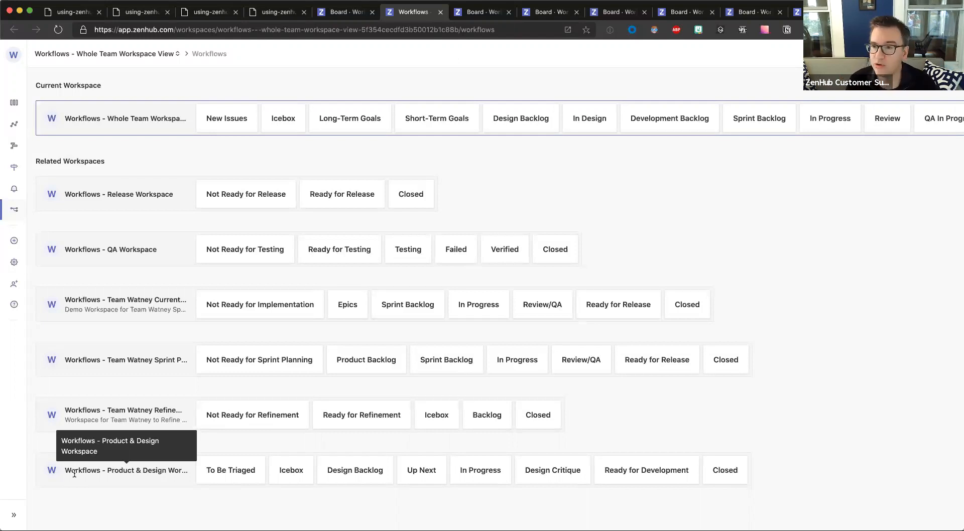
mouse_move(215, 479)
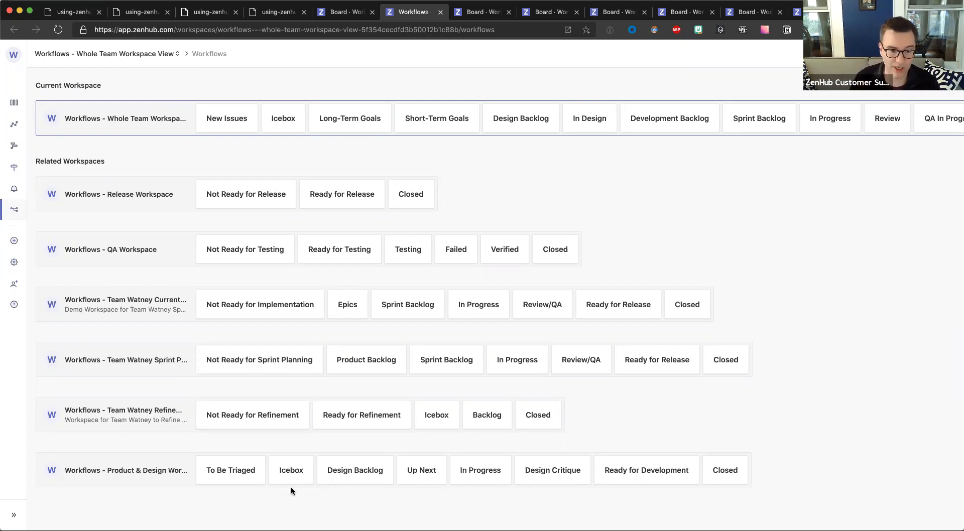
Connect the Product & Design Workspace's Icebox as trigger to the Whole Team Workspace's Icebox, and reload the page.
click(288, 471)
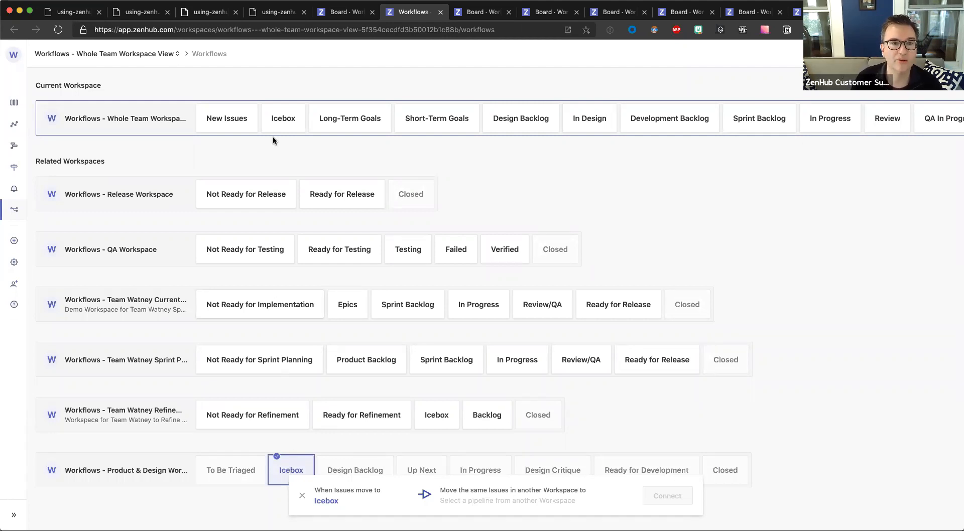
click(283, 118)
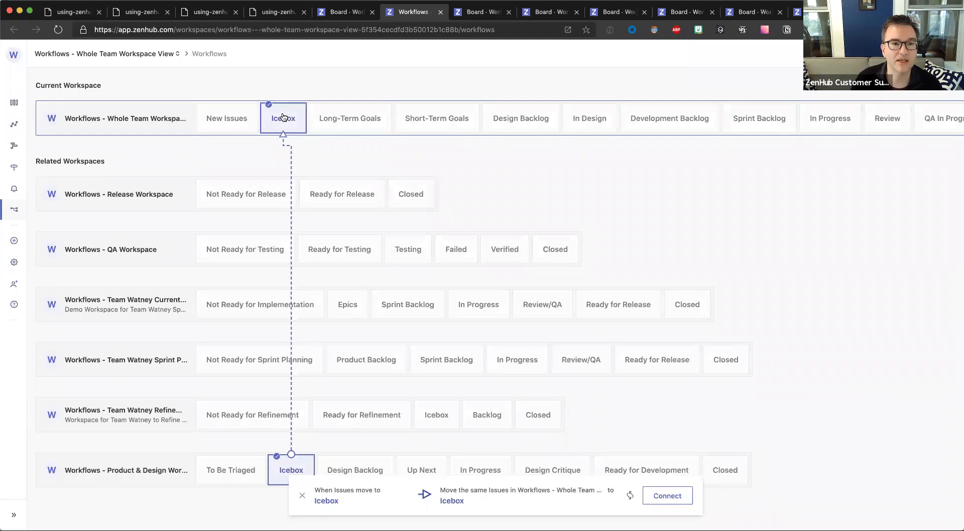
click(667, 496)
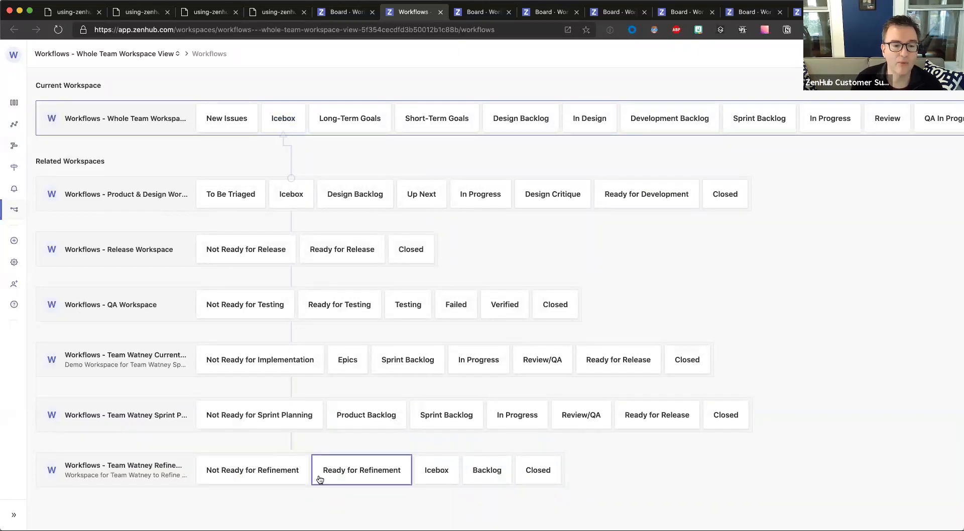
scroll(297, 475, down, 1)
scroll(289, 411, up, 3)
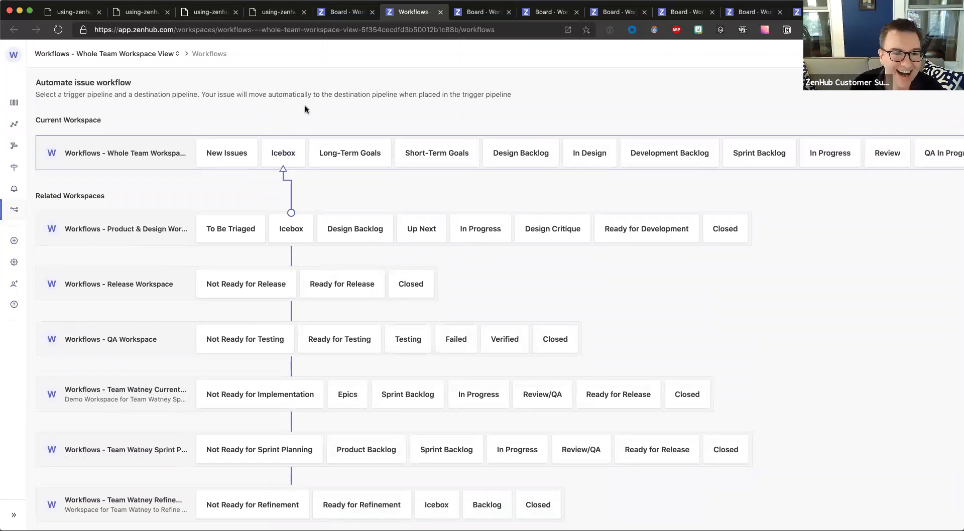
key(super+r)
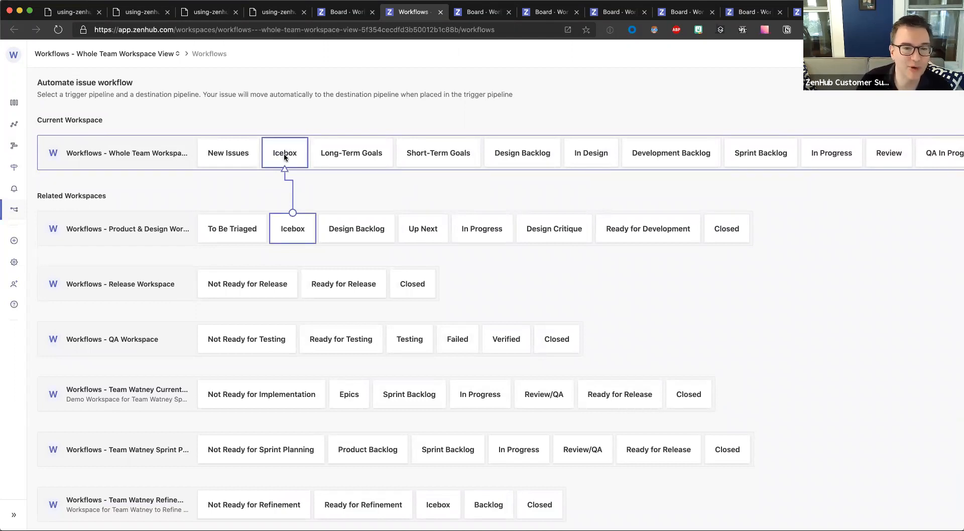
Connect Ready for Development in the Product & Design Workspace as trigger to Ready for Refinement in the Team Watney Refinement workspace.
scroll(282, 98, down, 1)
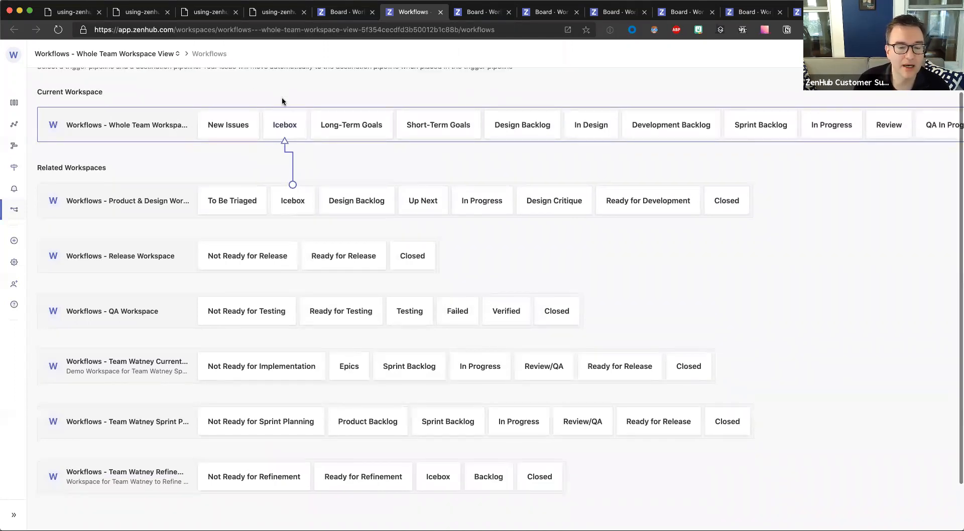
scroll(281, 101, up, 1)
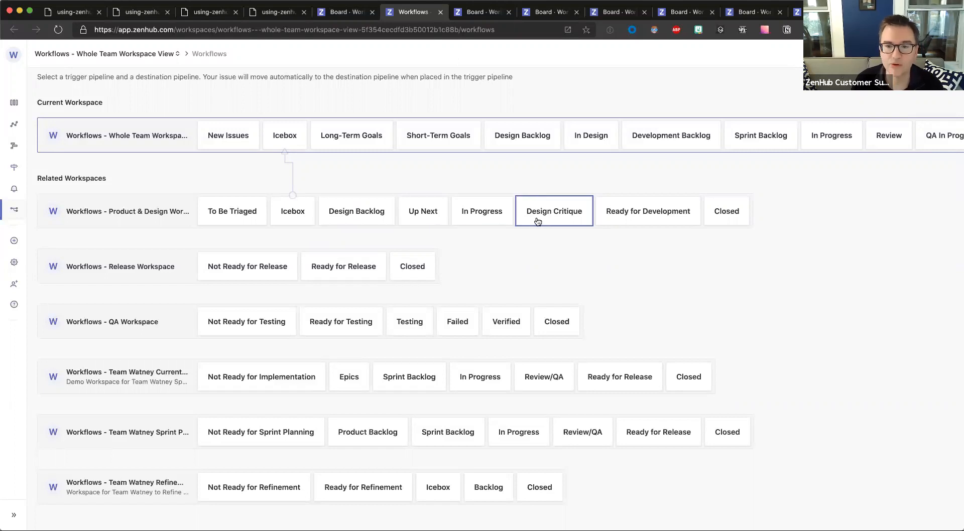
click(651, 216)
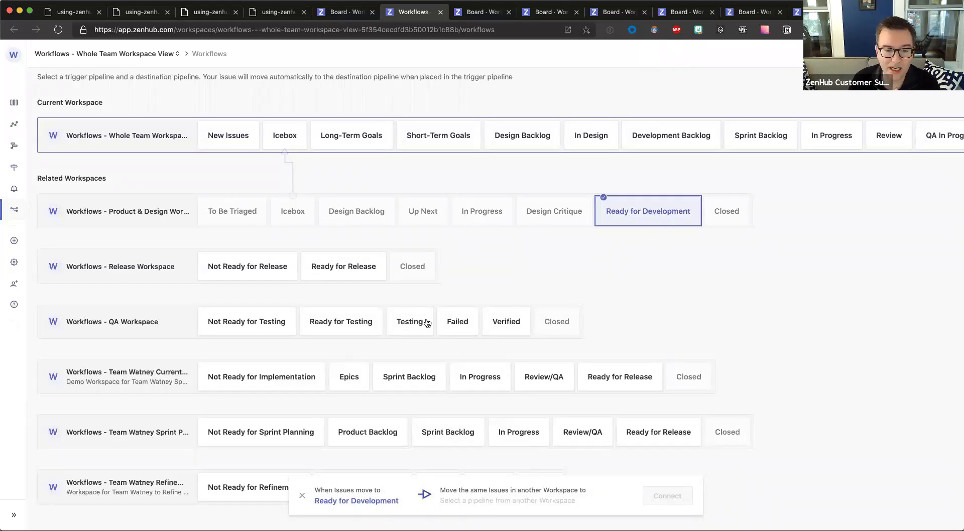
scroll(362, 372, down, 2)
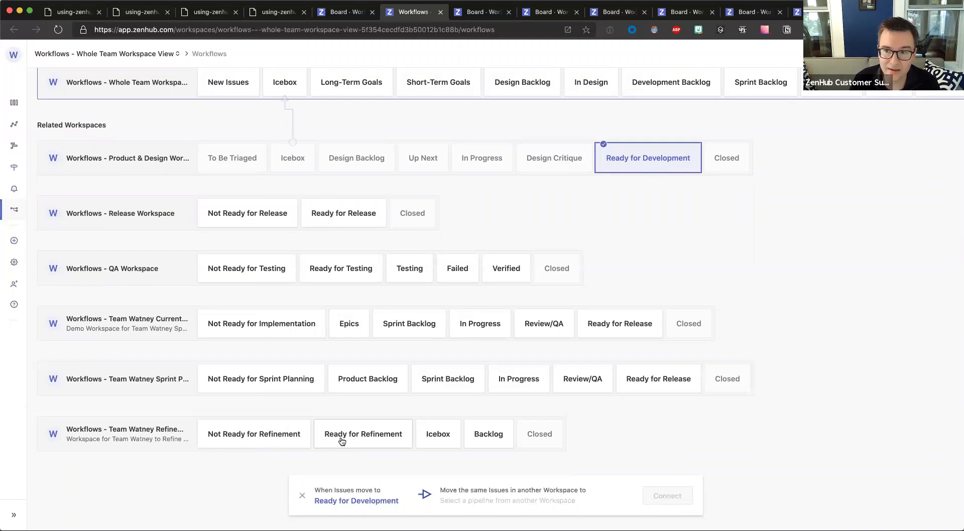
click(342, 441)
click(668, 496)
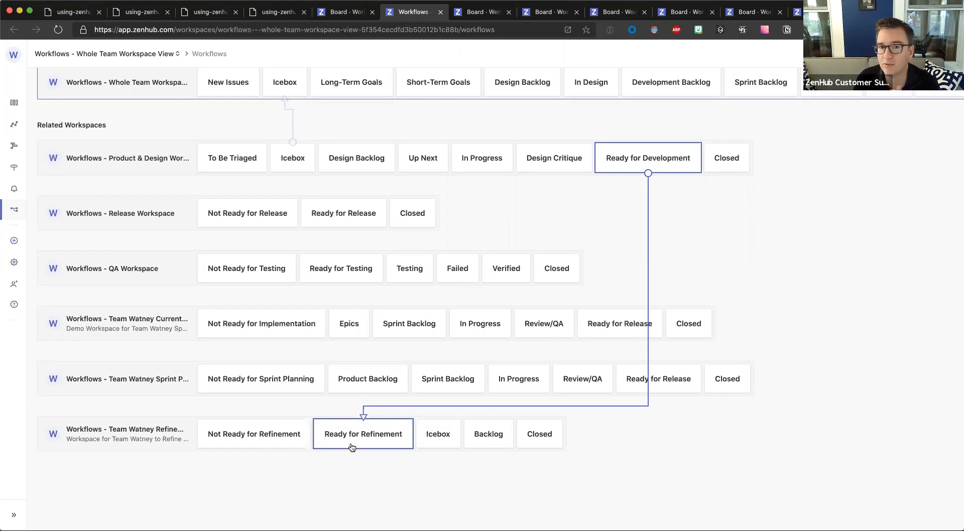
Connect the Team Watney Refinement workspace's Icebox as trigger to the Product & Design Workspace's Icebox.
click(446, 438)
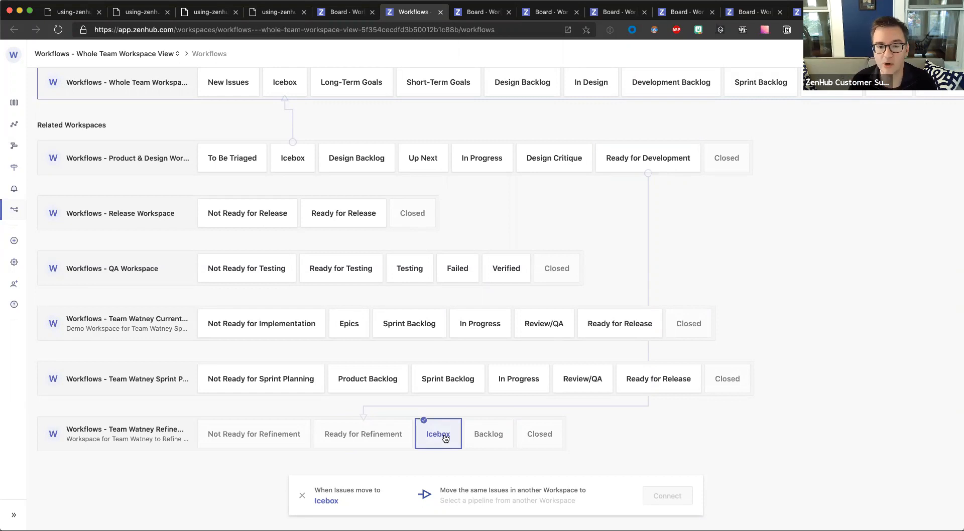
click(301, 169)
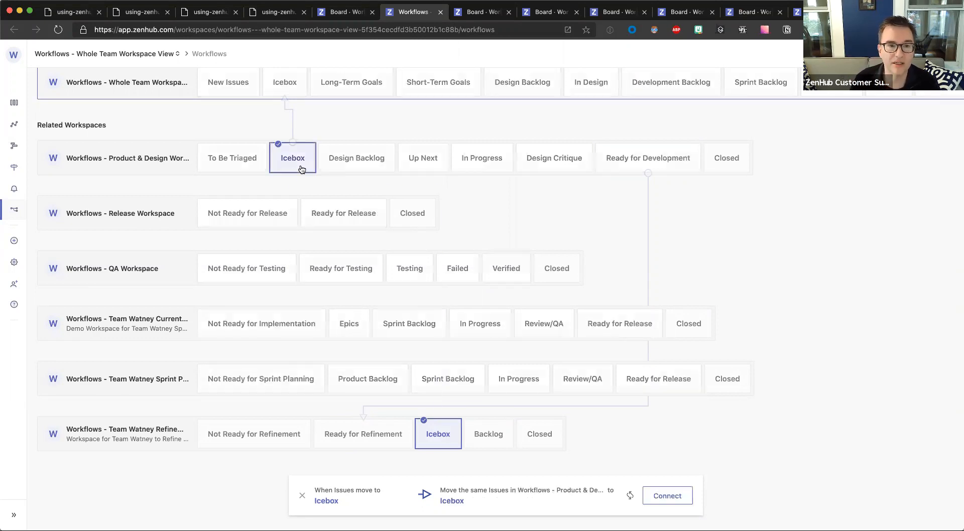
click(668, 496)
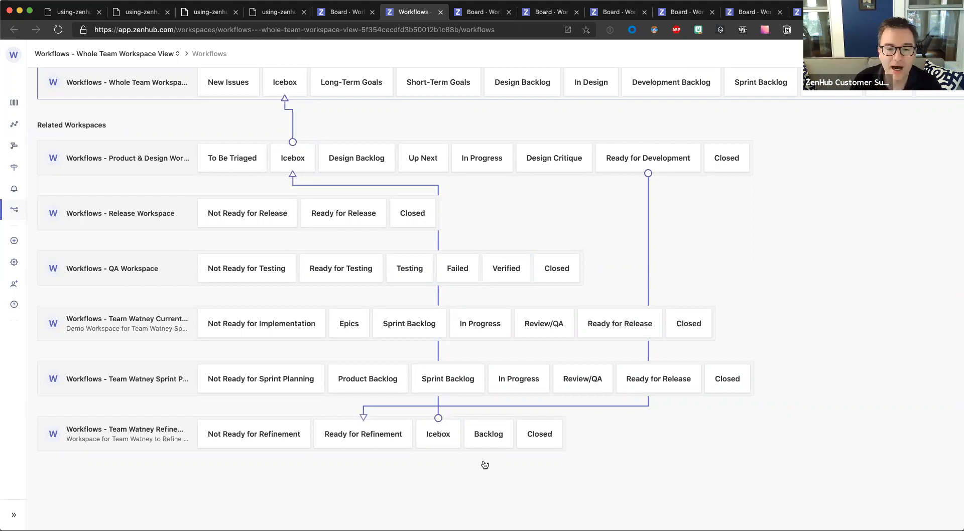
Connect the Team Watney Refinement workspace's Backlog as trigger to Product Backlog in the Team Watney Sprint Planning workspace.
click(494, 439)
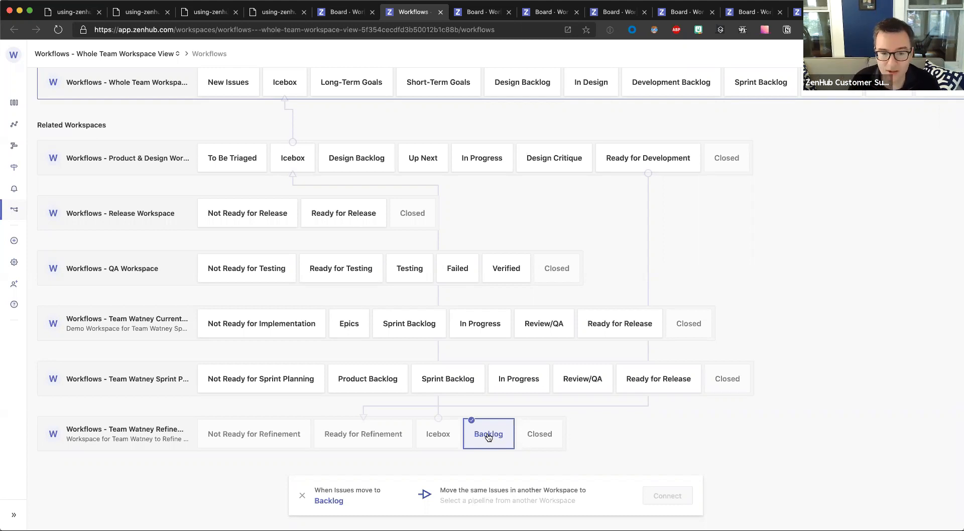
click(354, 381)
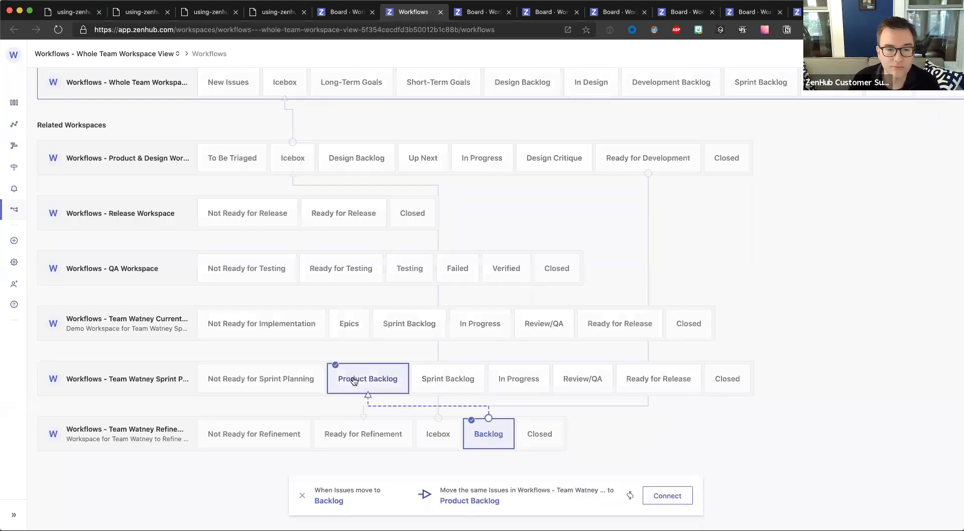
click(664, 497)
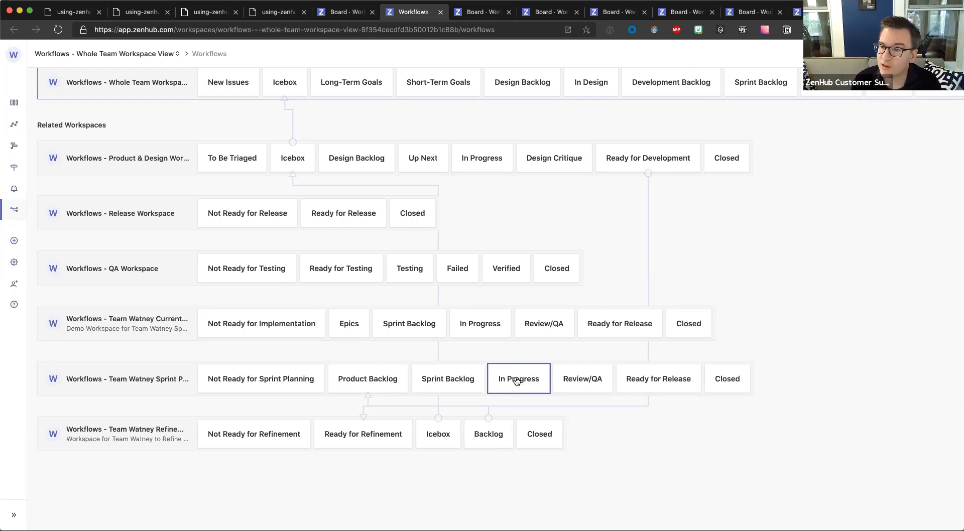
Connect Sprint Backlog in the Team Watney Sprint Planning workspace as trigger to Sprint Backlog in the Team Watney Current Sprint workspace.
click(447, 382)
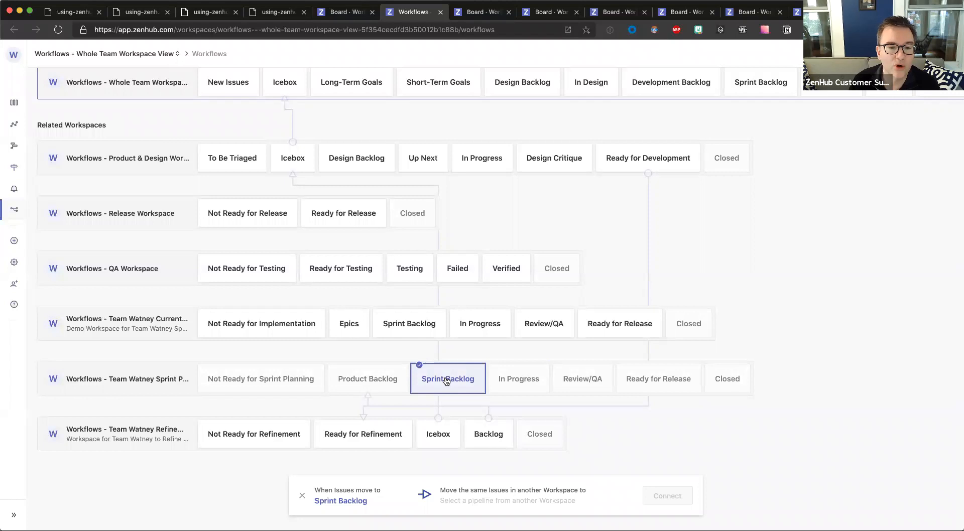
click(402, 328)
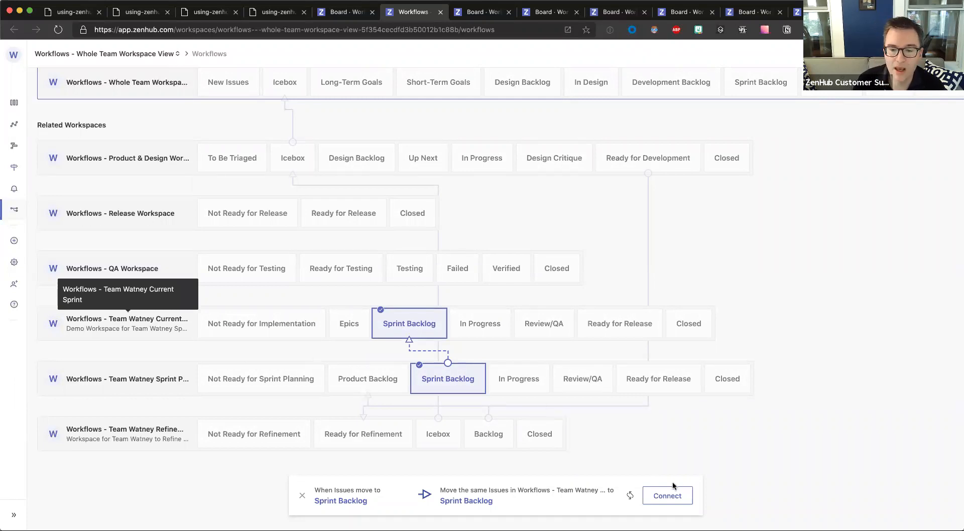
click(673, 501)
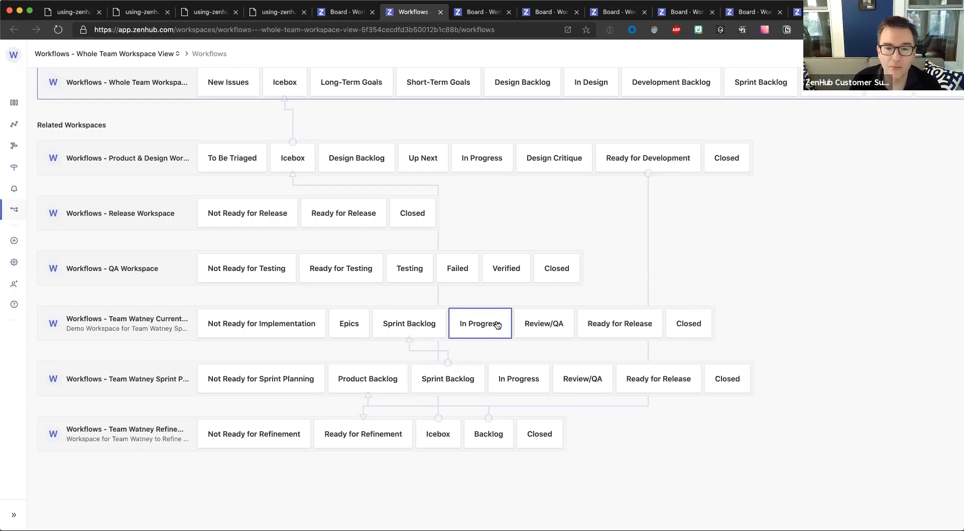
Connect Review/QA in the Team Watney Current Sprint workspace as trigger to Ready for Testing in the QA Workspace.
click(554, 326)
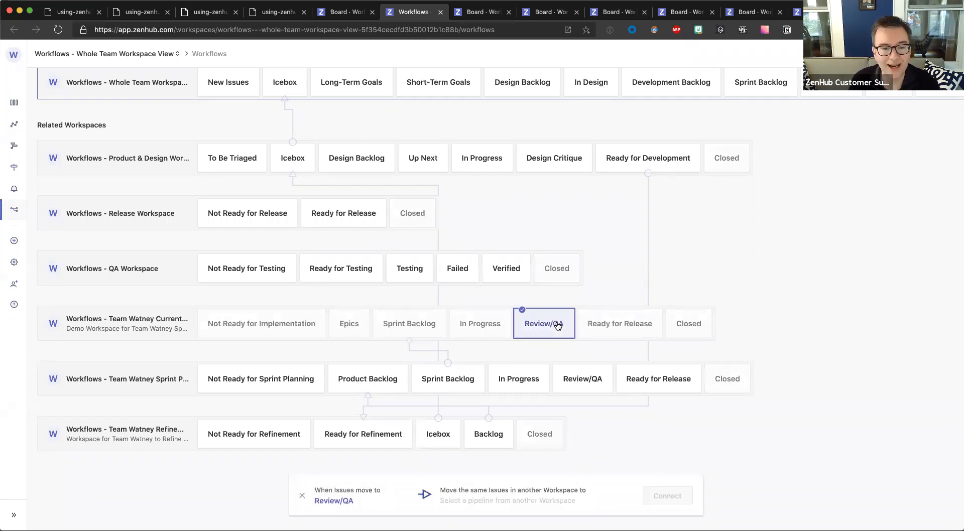
click(341, 271)
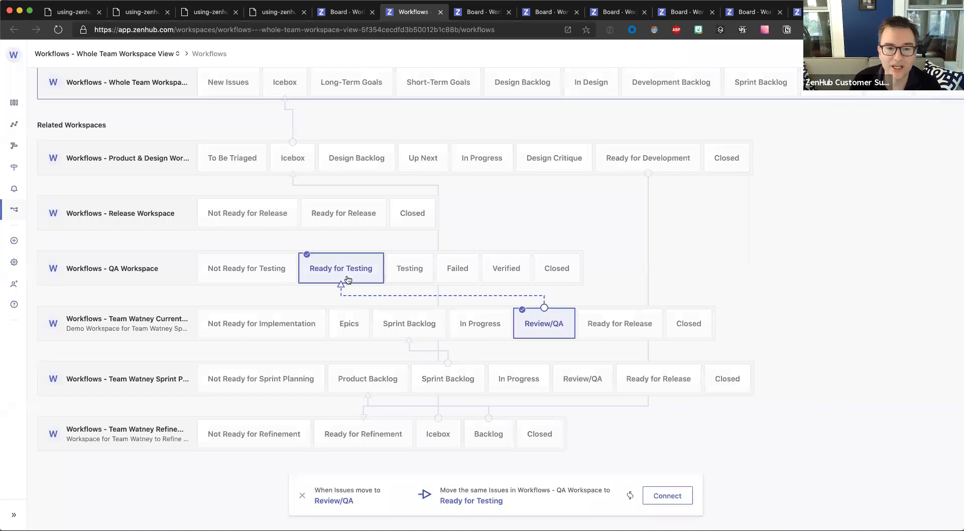
click(673, 496)
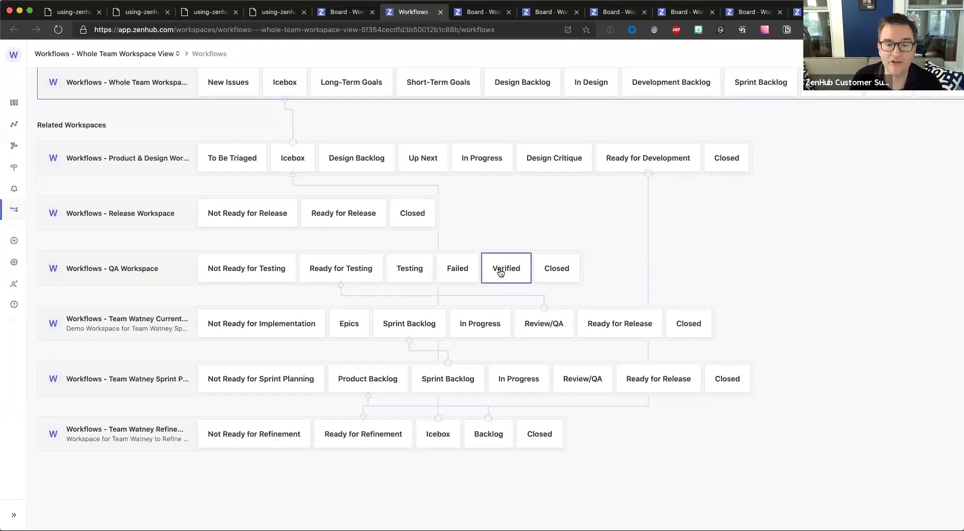
Connect the QA Workspace's Failed to In Progress in Team Watney Current Sprint, and its Verified to Ready for Release in the Release Workspace.
click(467, 271)
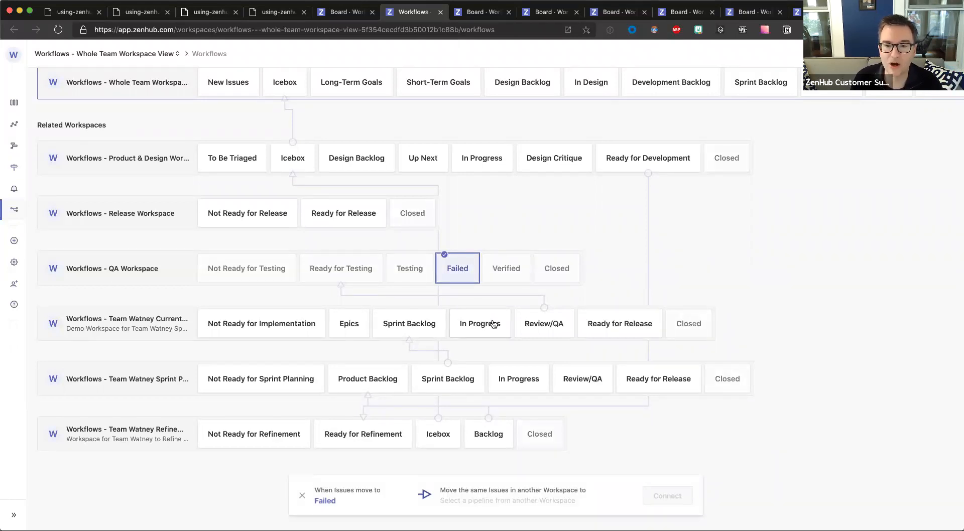
click(491, 323)
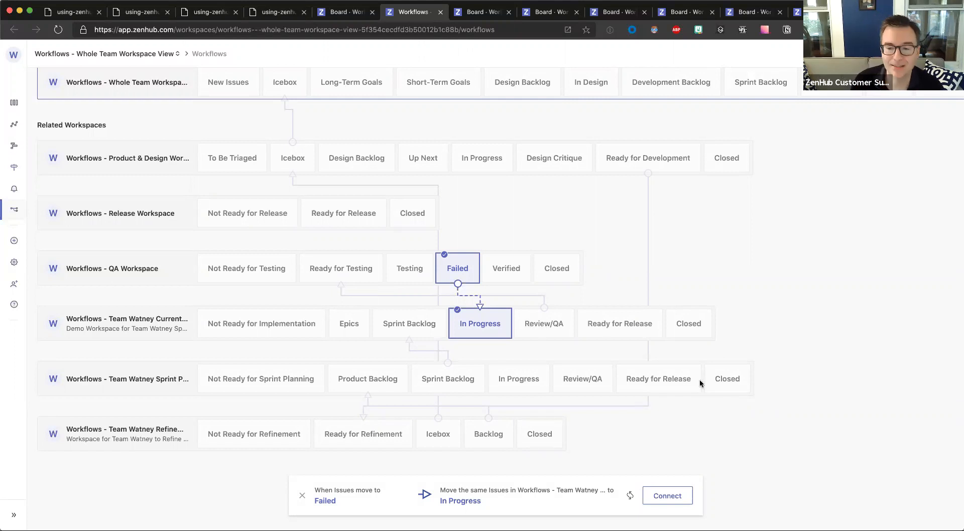
click(667, 497)
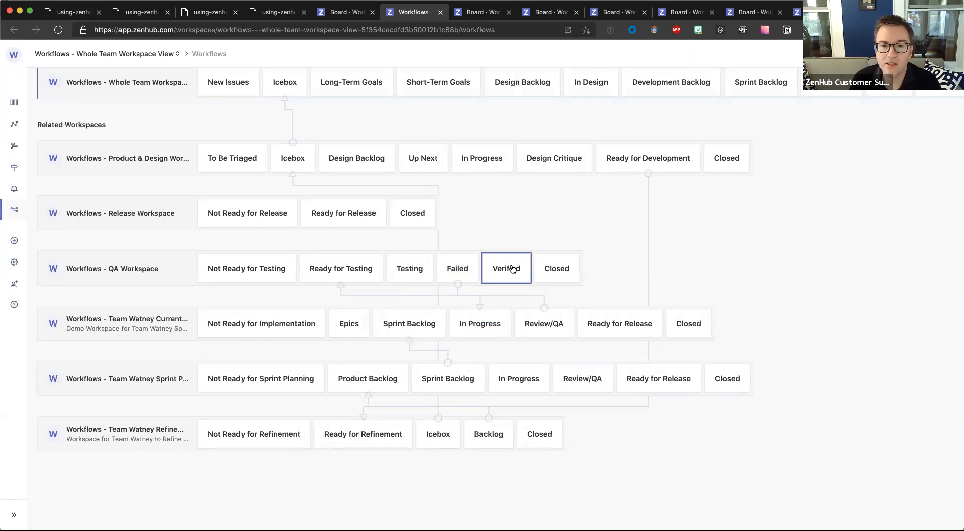
click(513, 270)
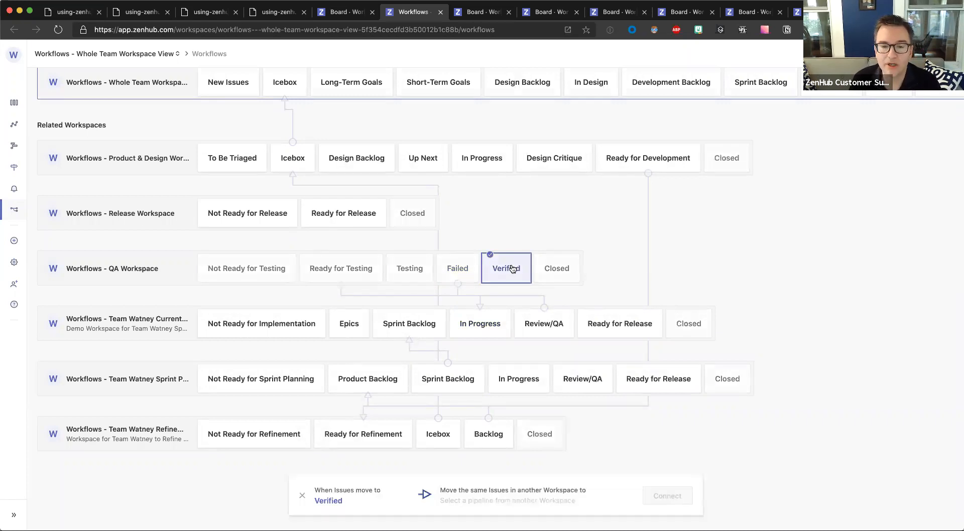
click(335, 214)
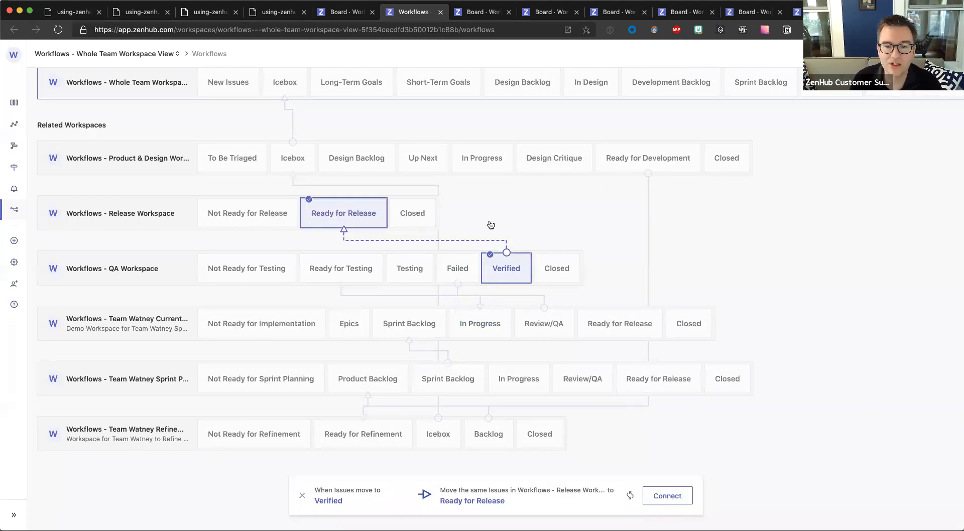
click(674, 497)
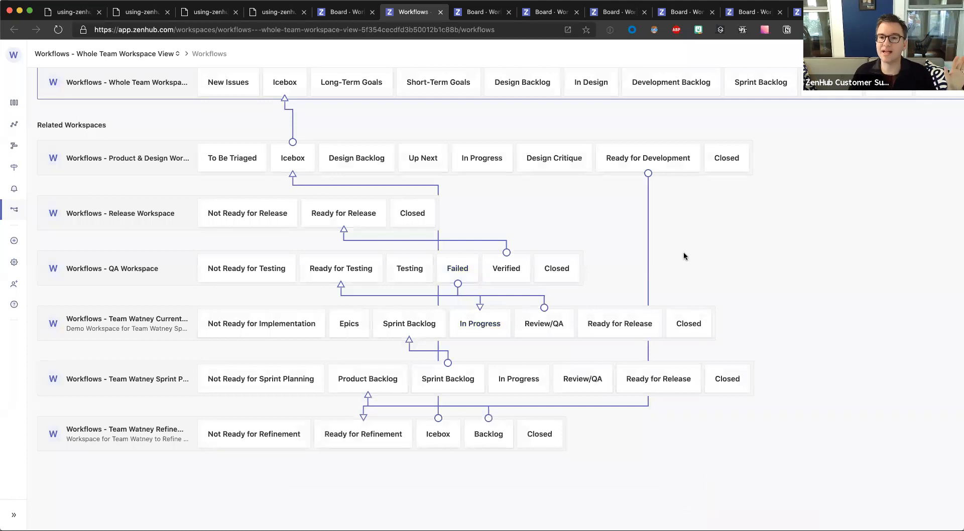
Connect the Whole Team Workspace's Long-Term Goals and Short-Term Goals as triggers to Epics in the Team Watney Current Sprint workspace.
scroll(682, 256, up, 1)
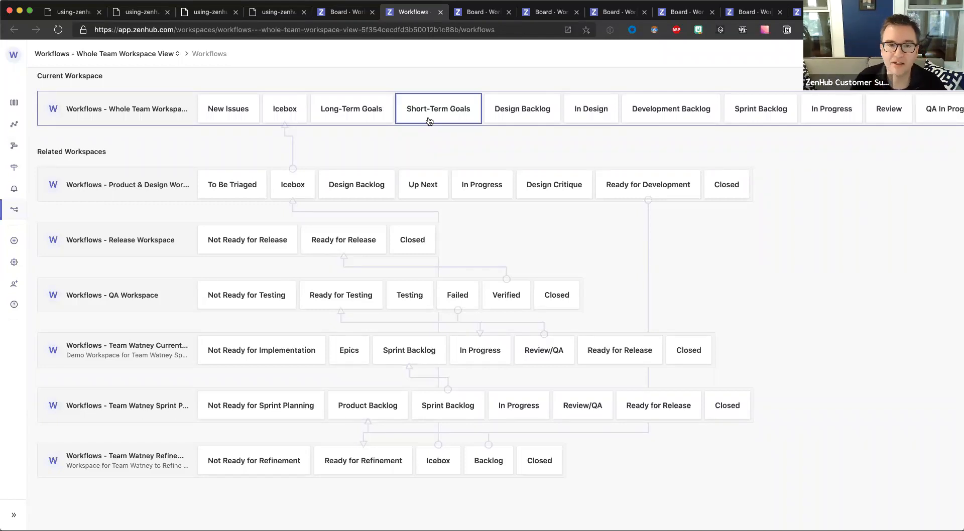
click(361, 109)
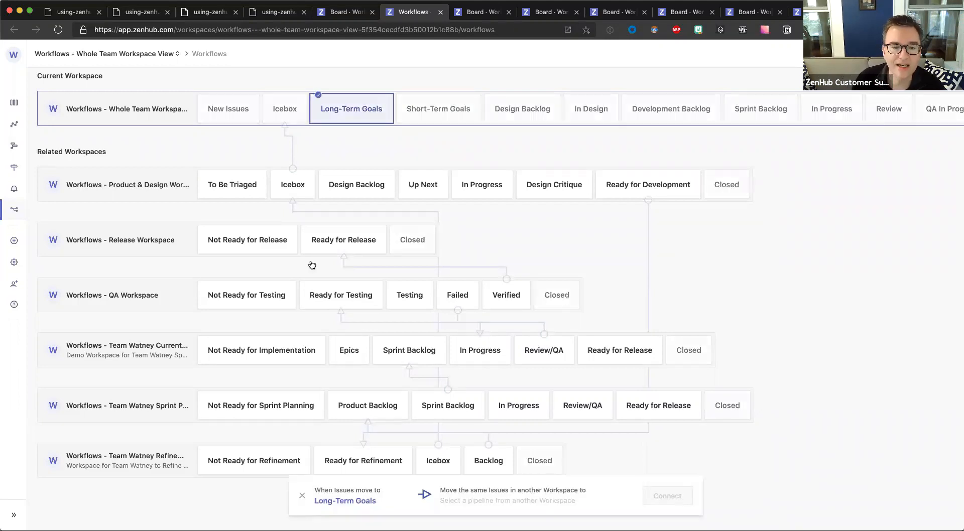
click(349, 353)
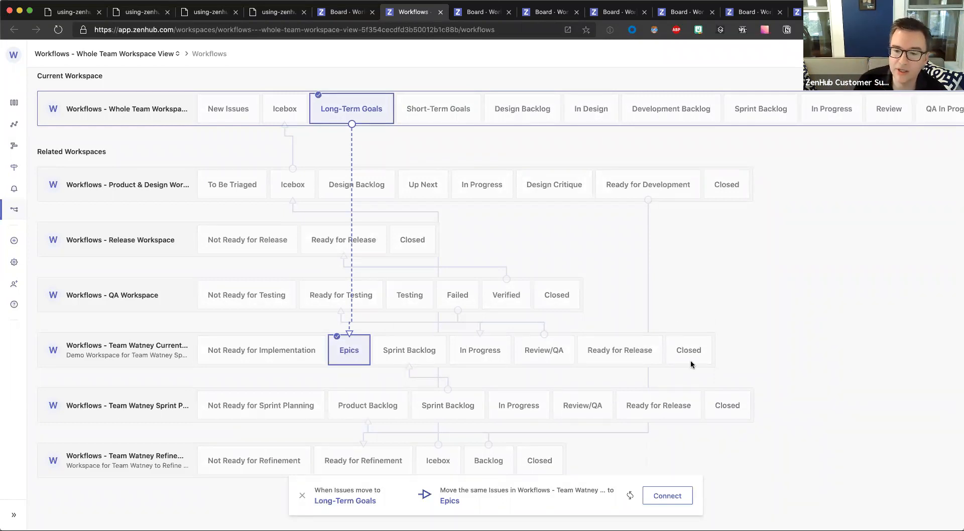
click(664, 496)
click(445, 112)
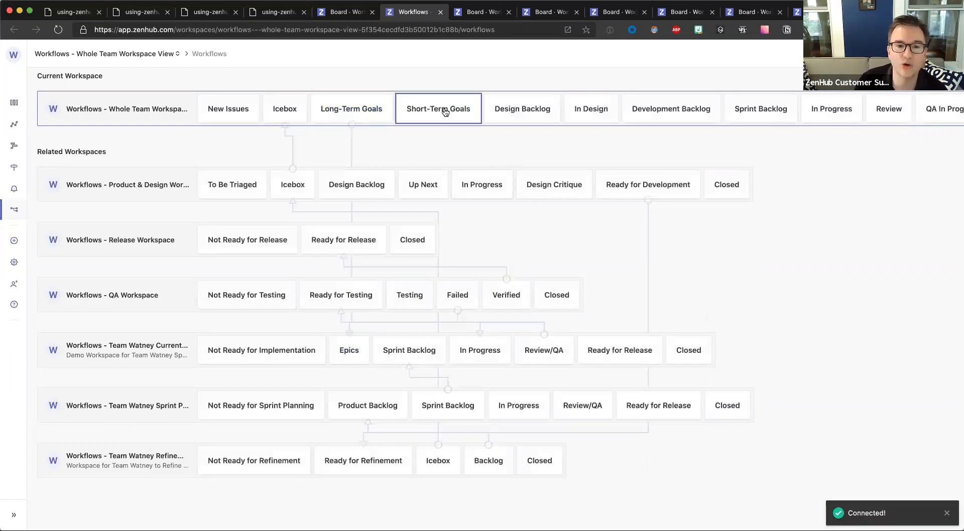
click(357, 353)
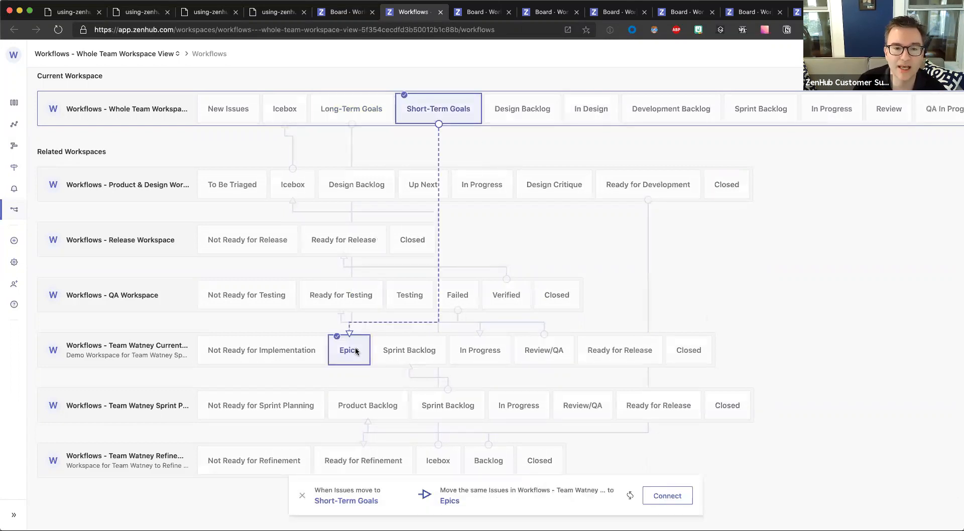
click(670, 497)
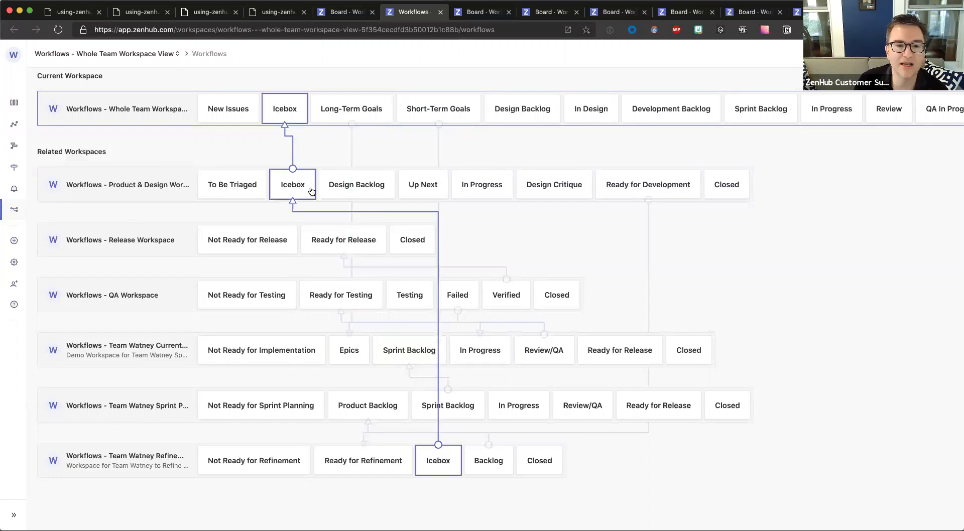
Connect the Product & Design Workspace's Design Backlog to the Whole Team Workspace's Design Backlog, and its In Progress to In Design.
click(378, 186)
click(523, 108)
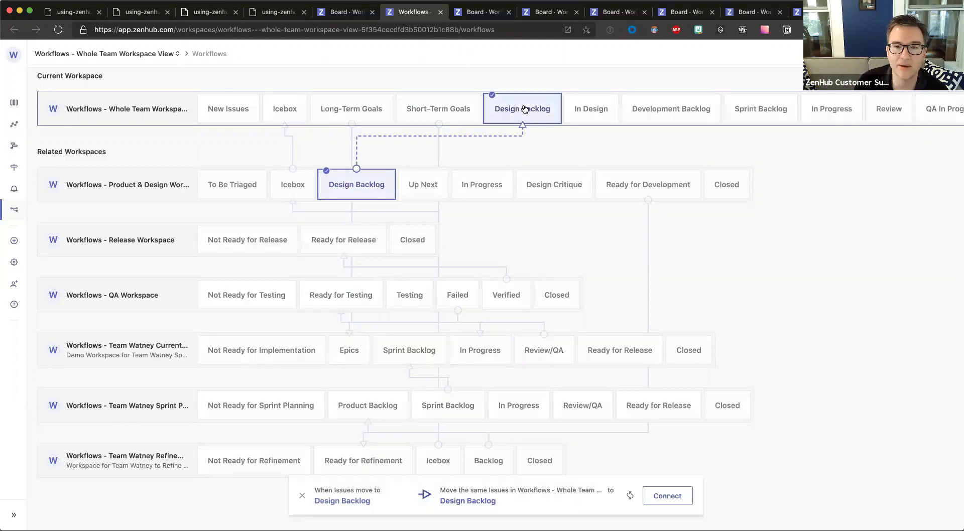
click(666, 491)
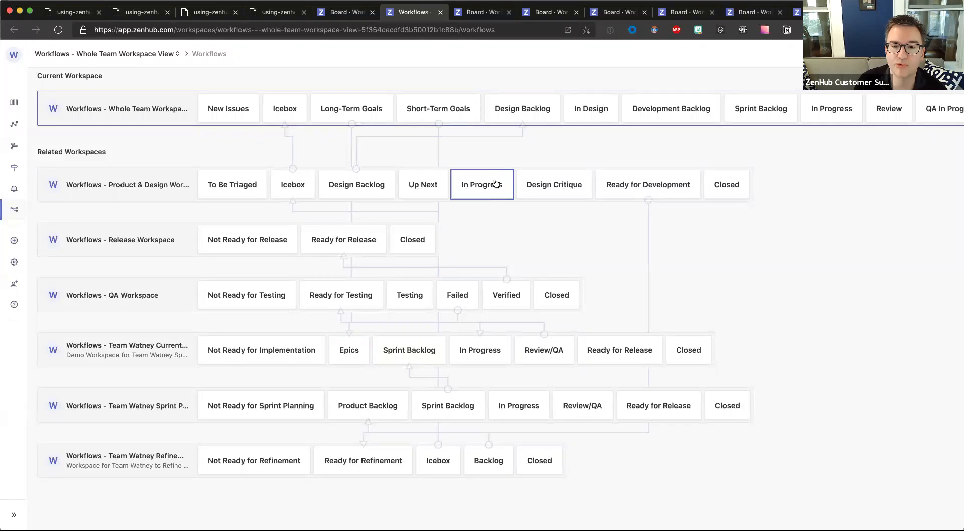
click(499, 184)
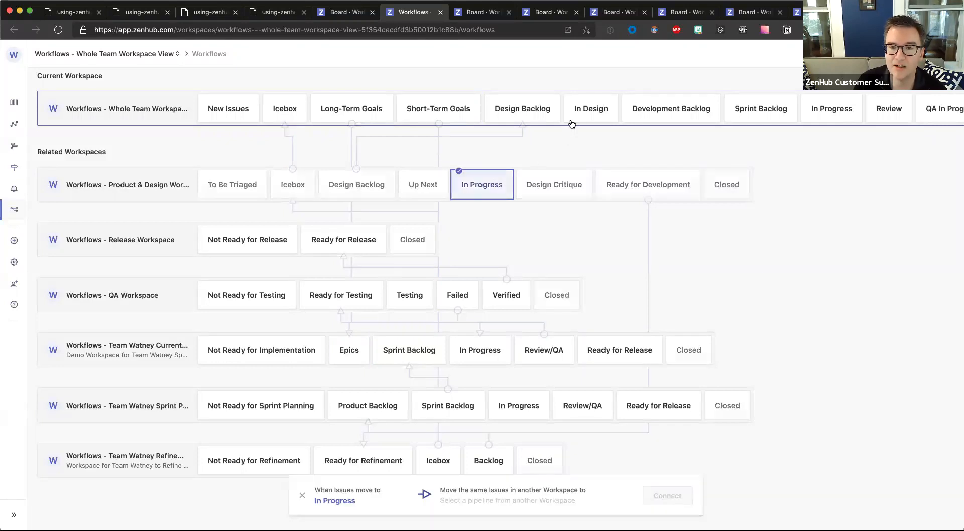
click(600, 110)
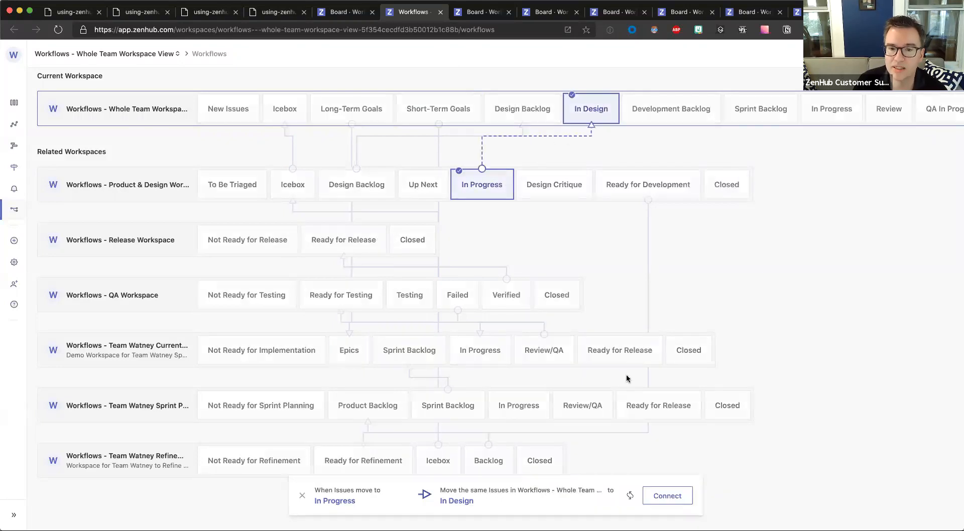
click(668, 496)
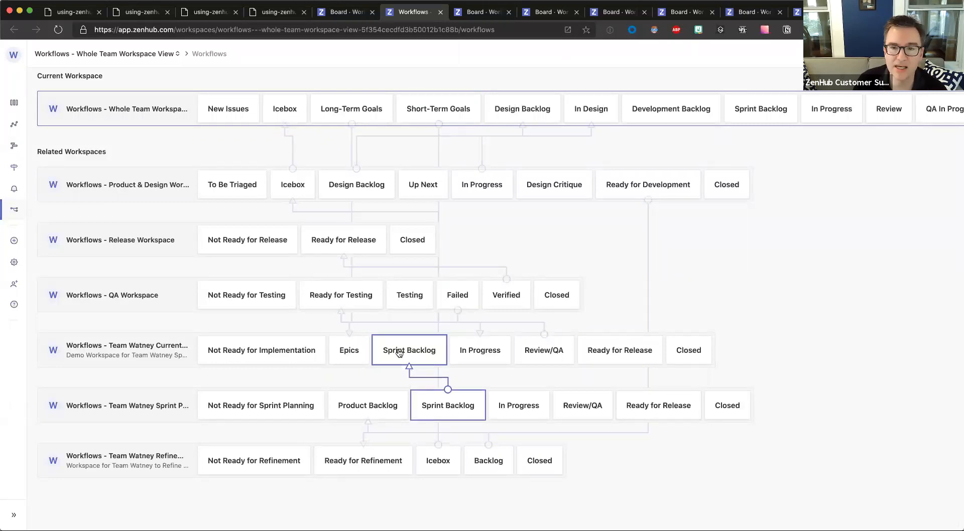
Connect Product Backlog in the Team Watney Sprint Planning workspace as trigger to the Whole Team Workspace's Development Backlog.
click(384, 404)
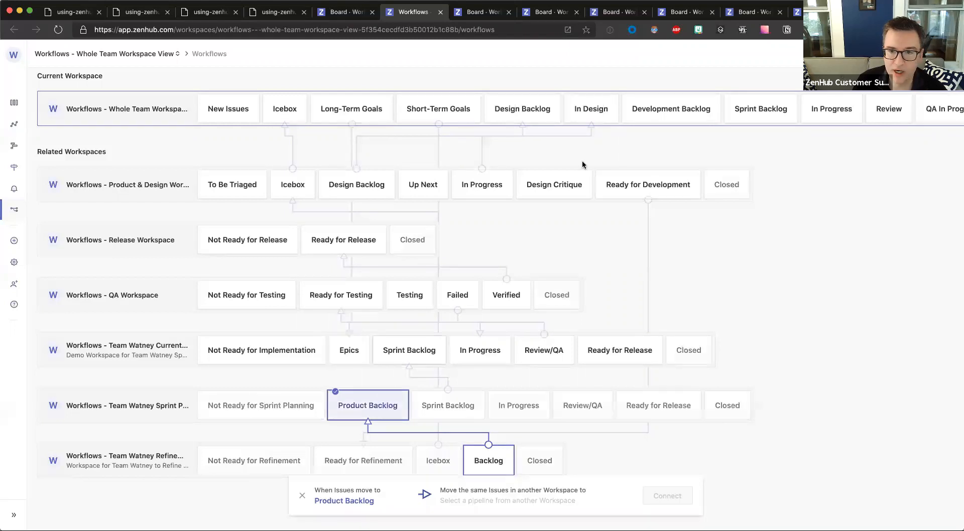
click(665, 112)
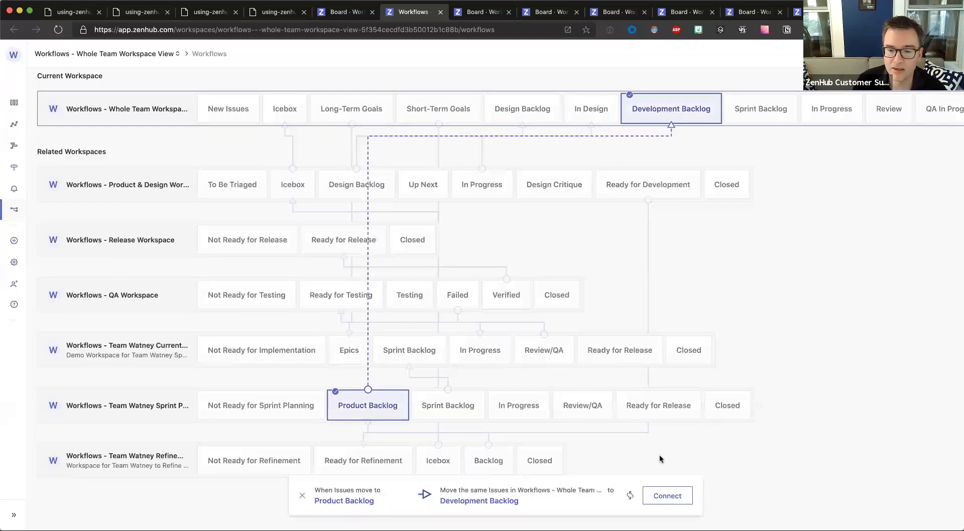
click(668, 498)
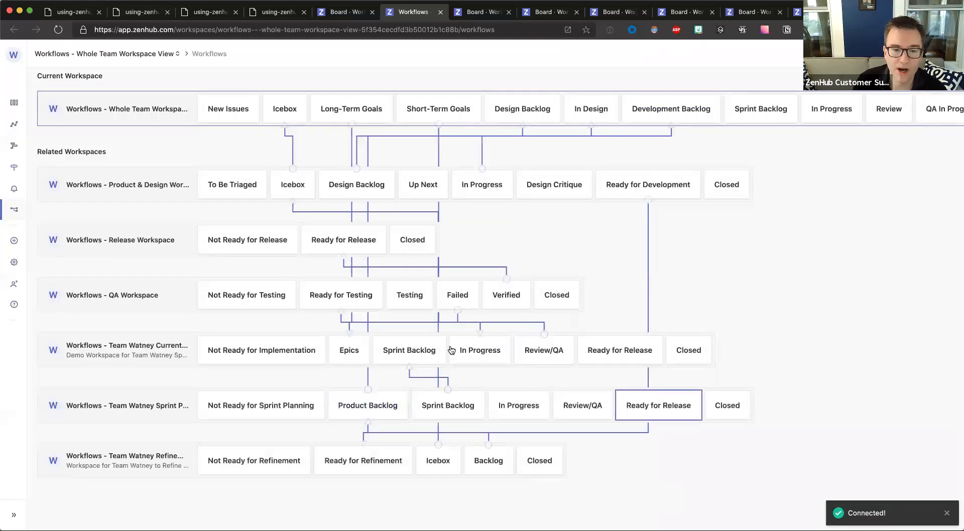
Connect Sprint Backlog in the Team Watney Current Sprint workspace as trigger to the Whole Team Workspace's Sprint Backlog.
click(415, 349)
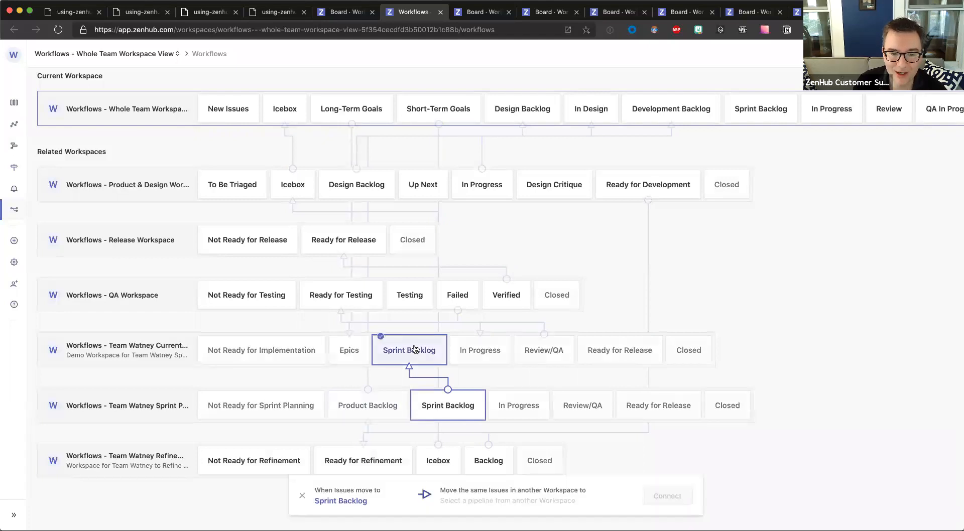
click(759, 111)
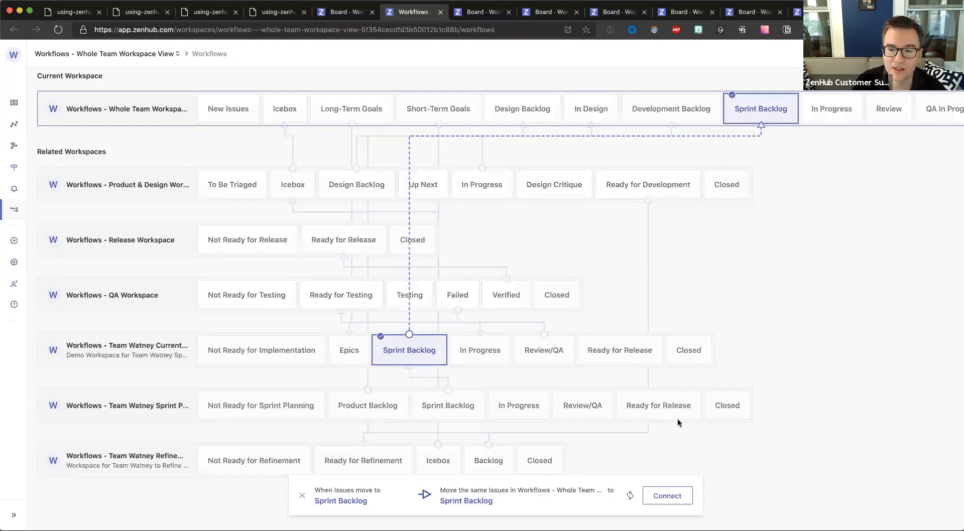
click(668, 496)
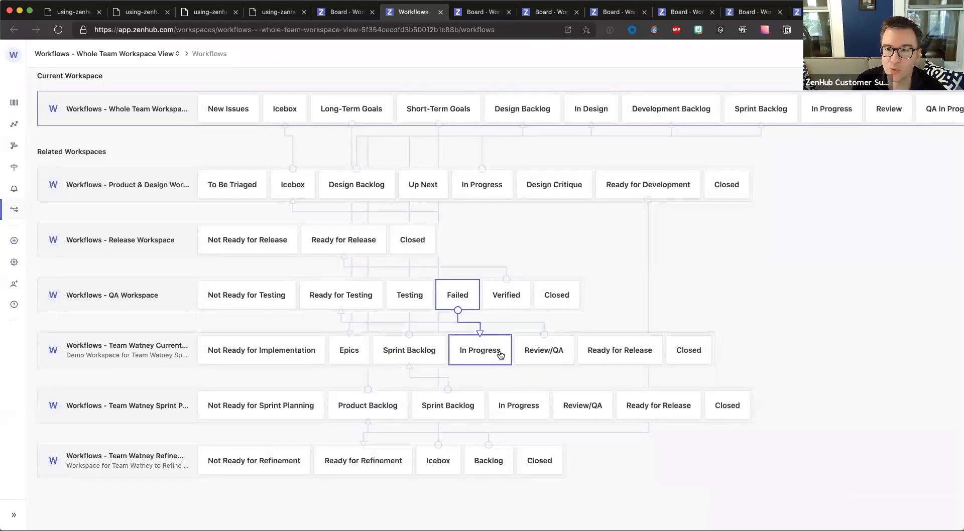
Connect In Progress in the Team Watney Current Sprint workspace as trigger to the Whole Team Workspace's In Progress.
click(500, 356)
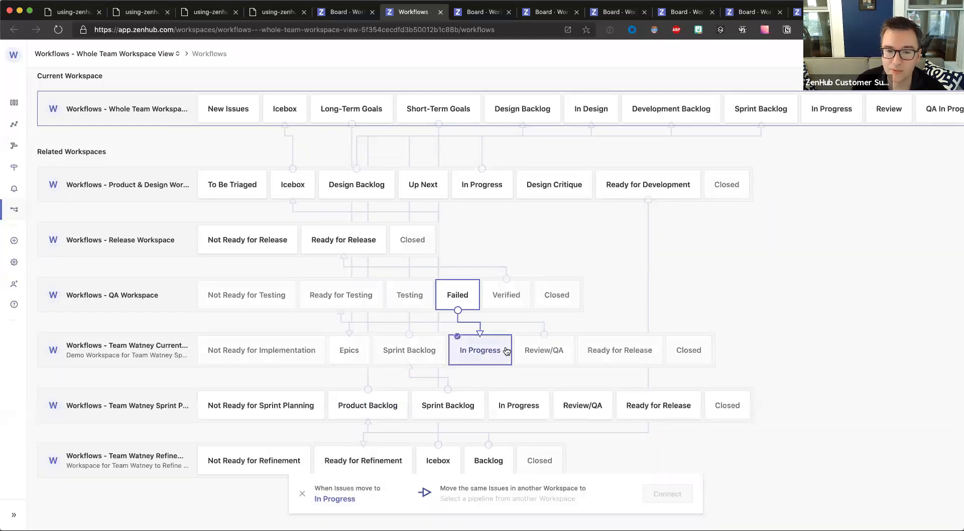
scroll(685, 246, right, 3)
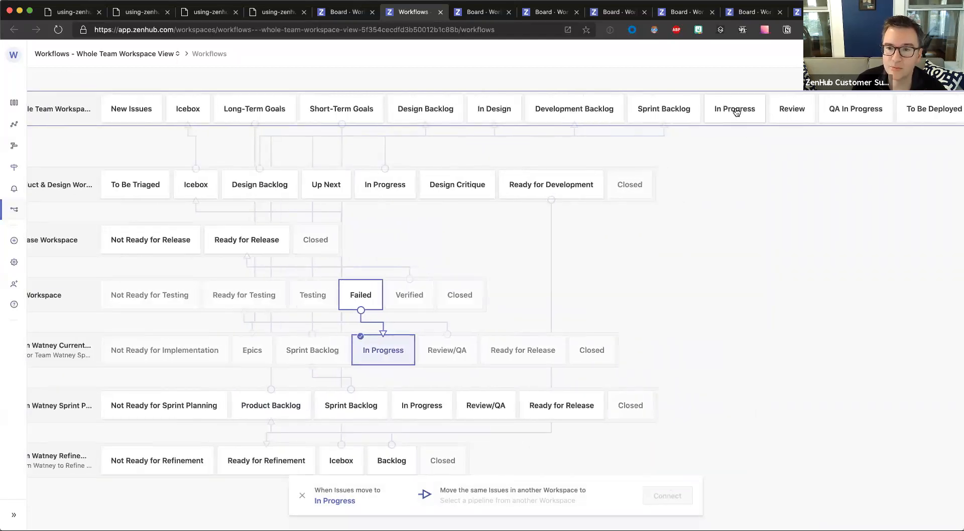
click(737, 107)
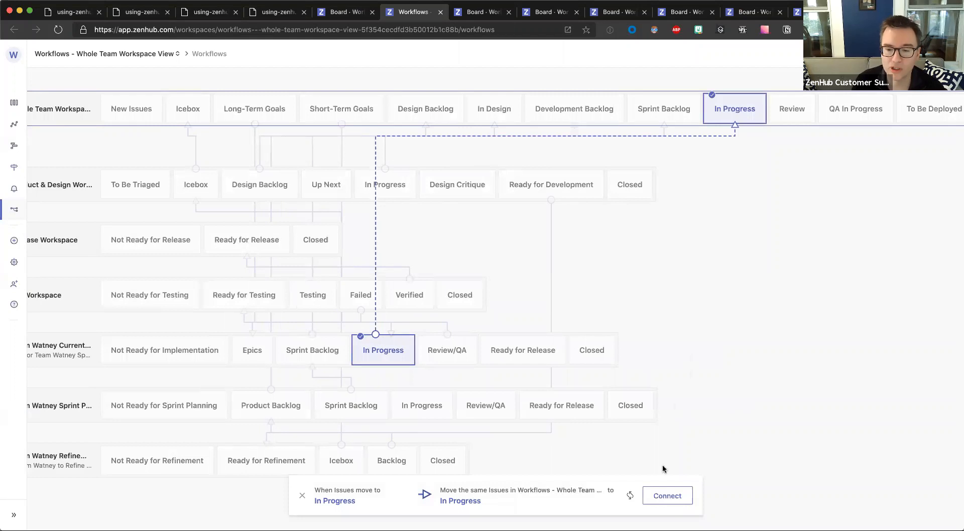
click(668, 496)
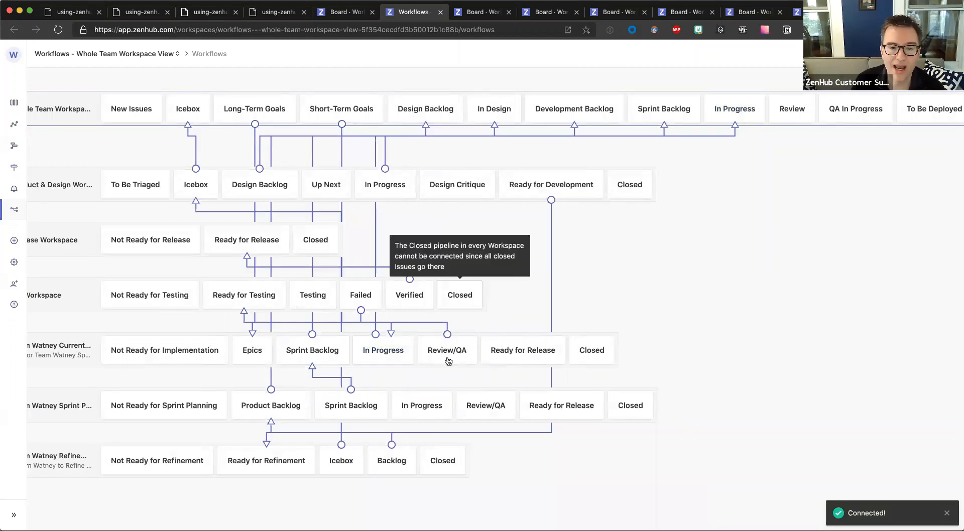
Connect the QA Workspace's Ready for Testing to the Whole Team Workspace's Review, and its Testing to QA In Progress.
click(275, 290)
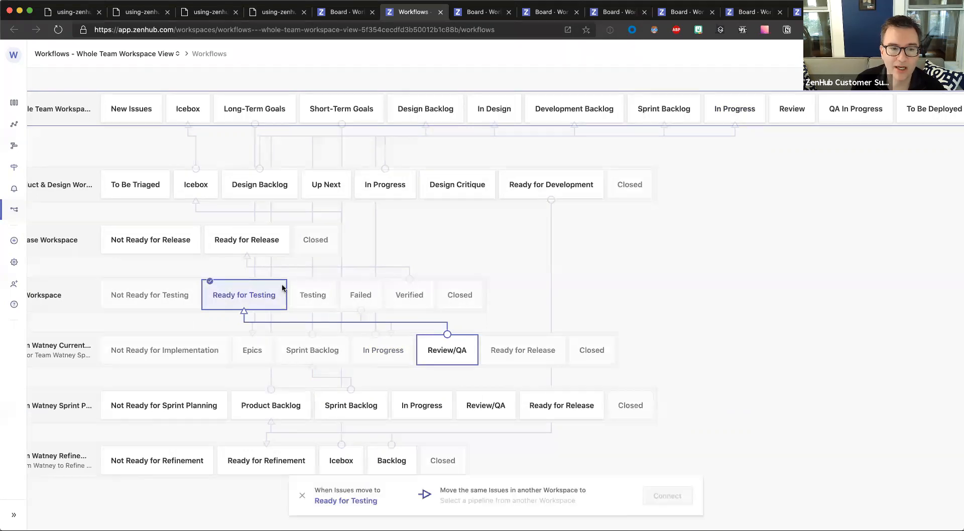
click(792, 110)
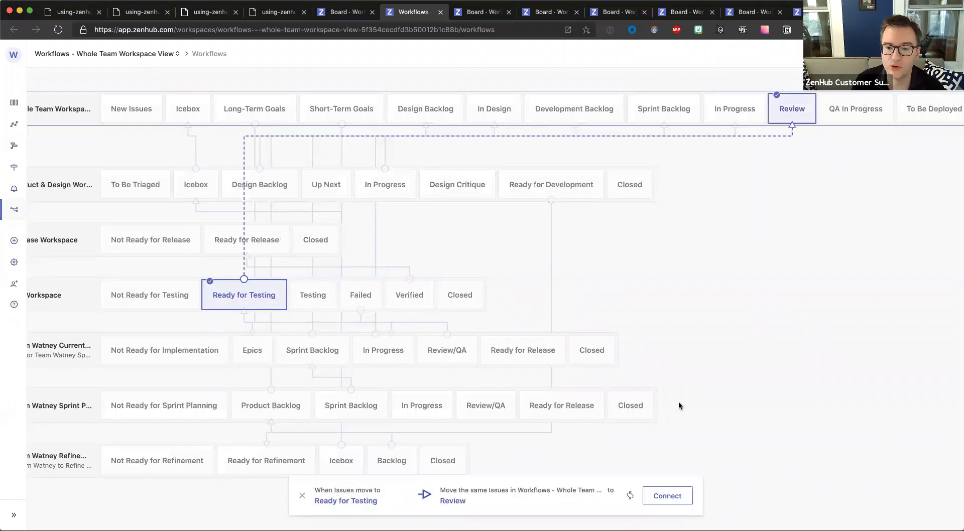
click(665, 498)
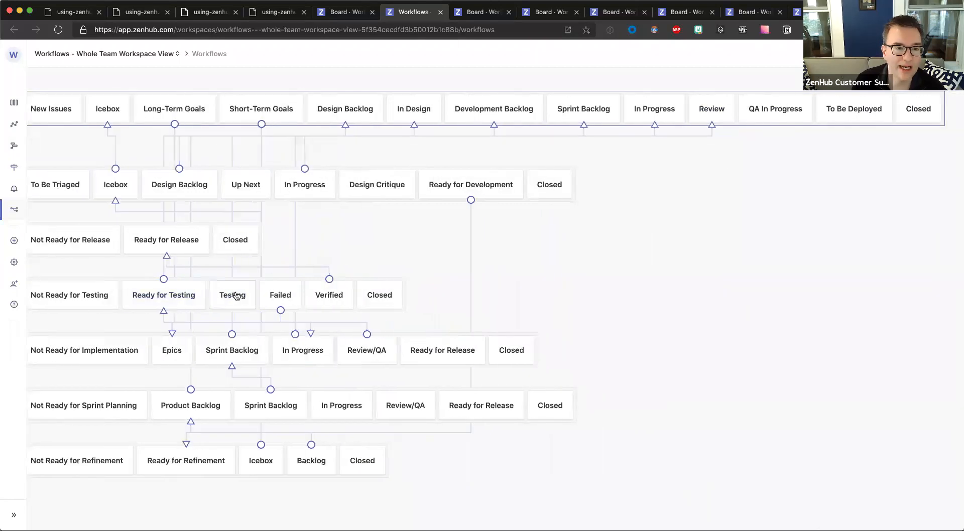
click(235, 295)
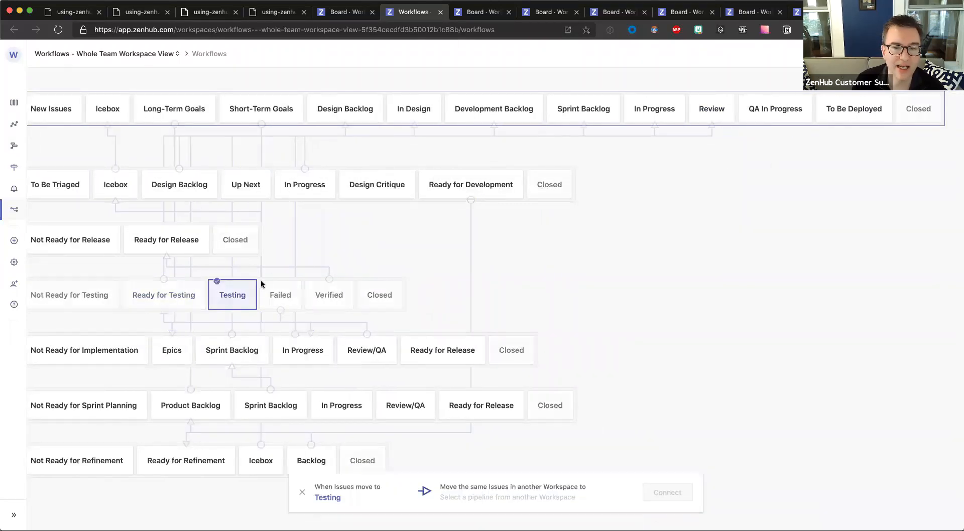
click(776, 115)
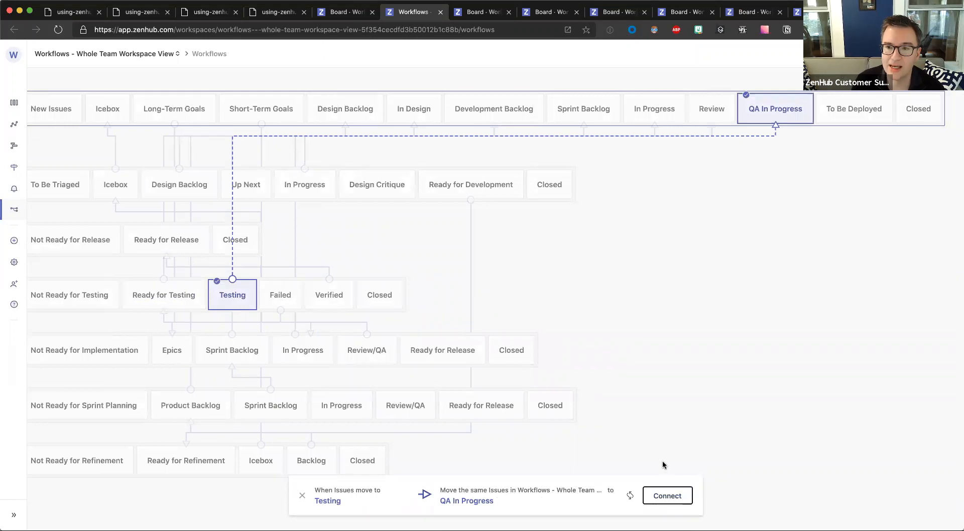
click(666, 496)
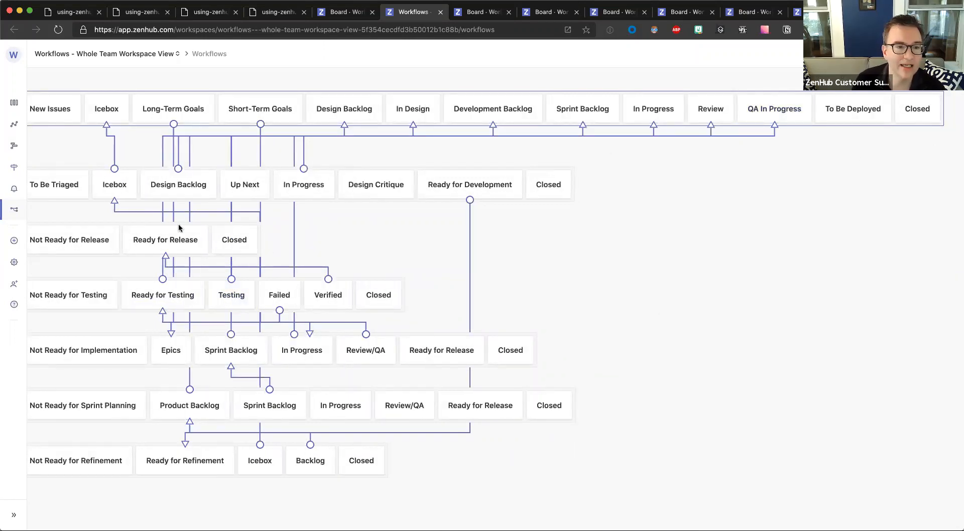
Connect Ready for Release in the Release Workspace as trigger to the Whole Team Workspace's To Be Deployed.
click(148, 240)
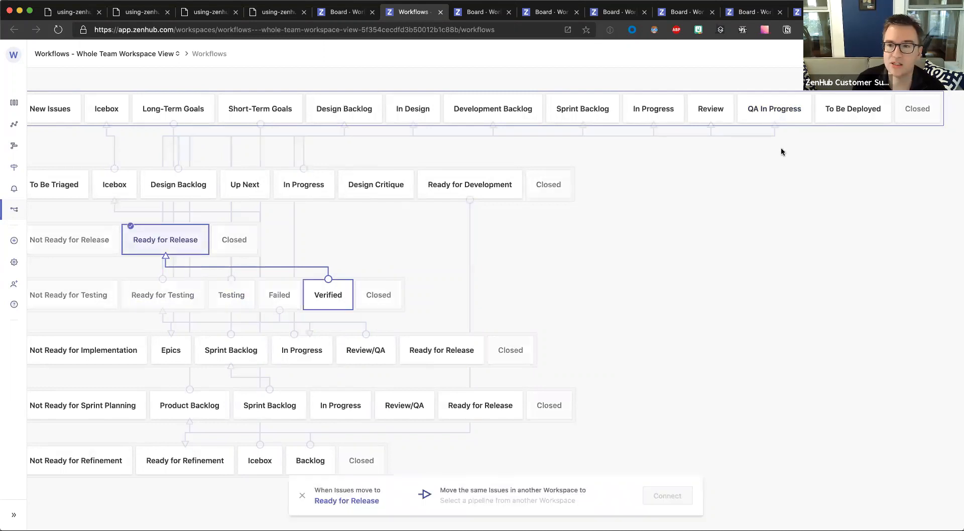
click(848, 110)
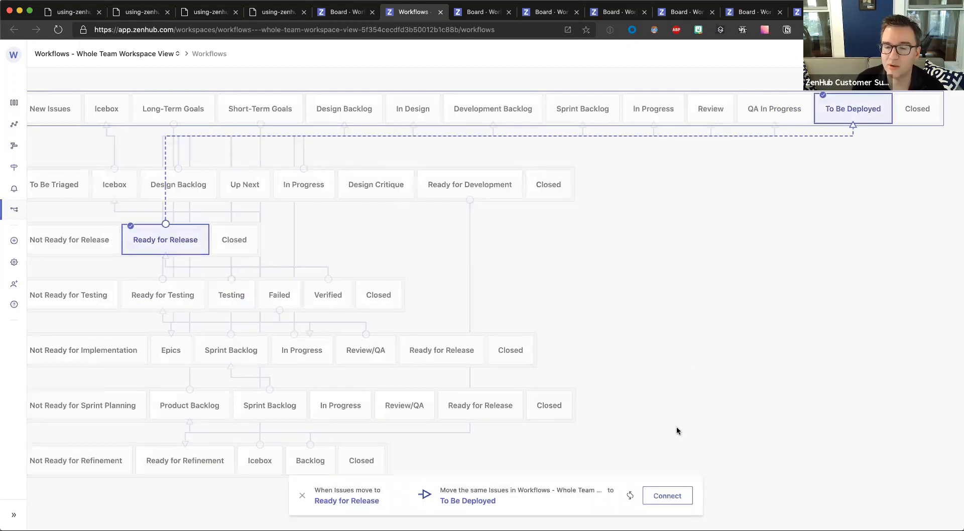
click(669, 496)
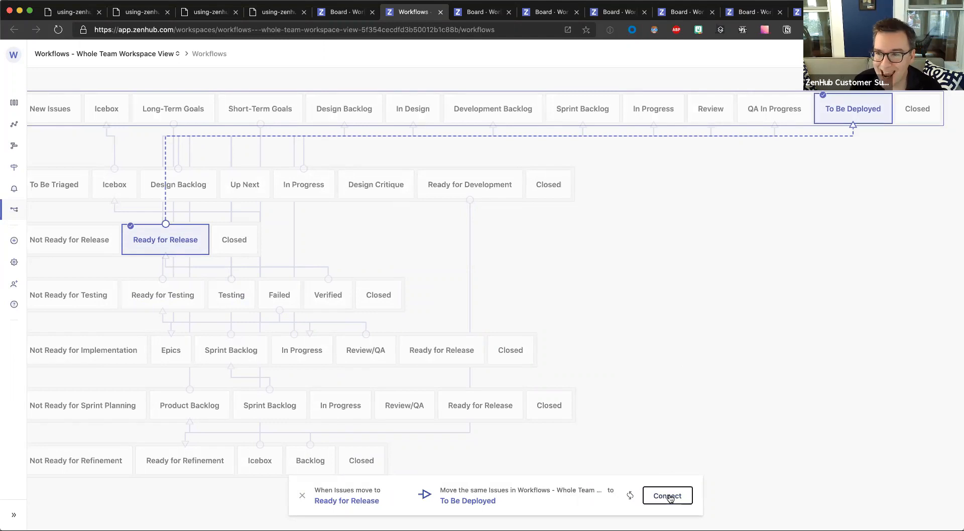
mouse_move(217, 242)
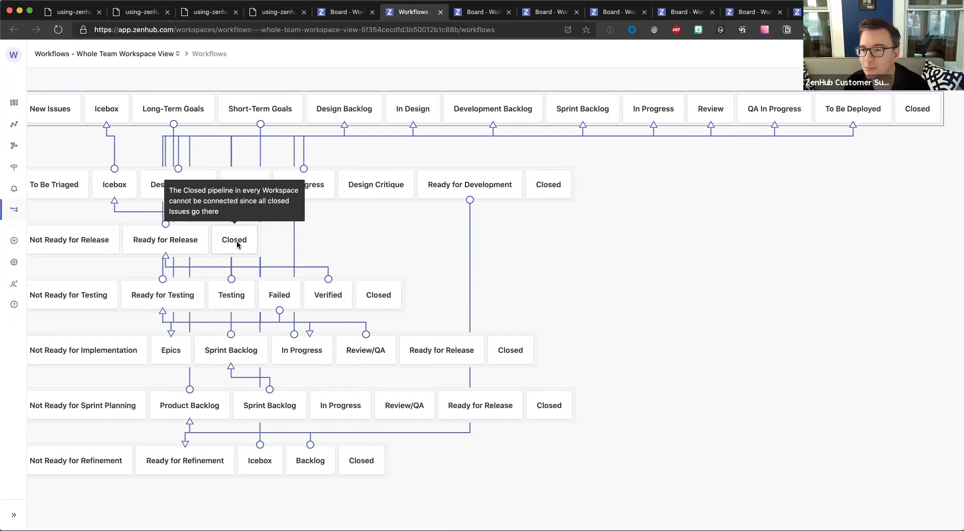
scroll(434, 245, left, 3)
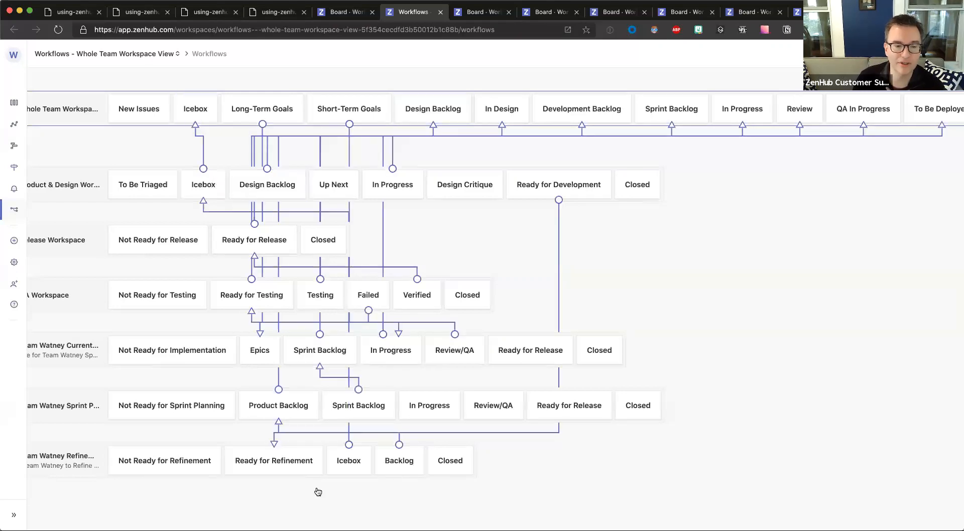
scroll(58, 461, left, 4)
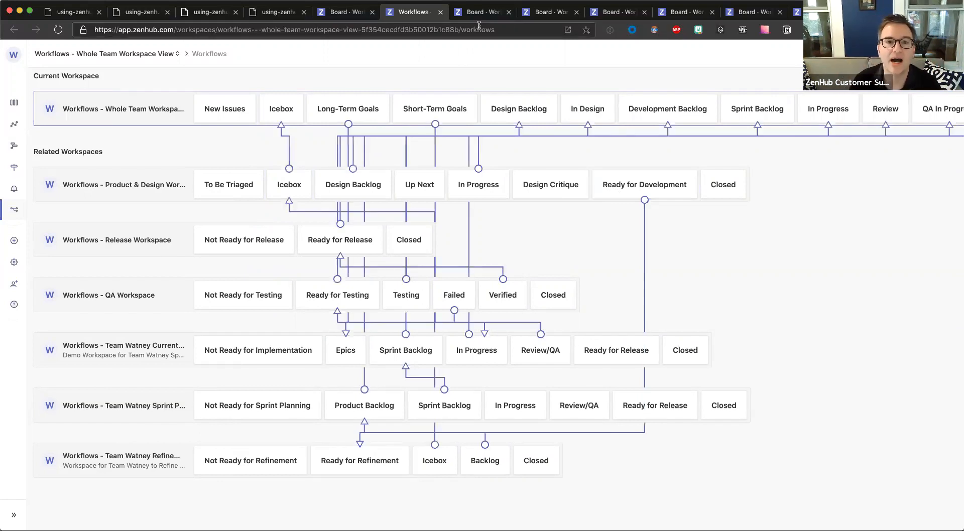
On the Product & Design Workspace board, move issue #42 from To Be Triaged to Design Backlog.
click(480, 13)
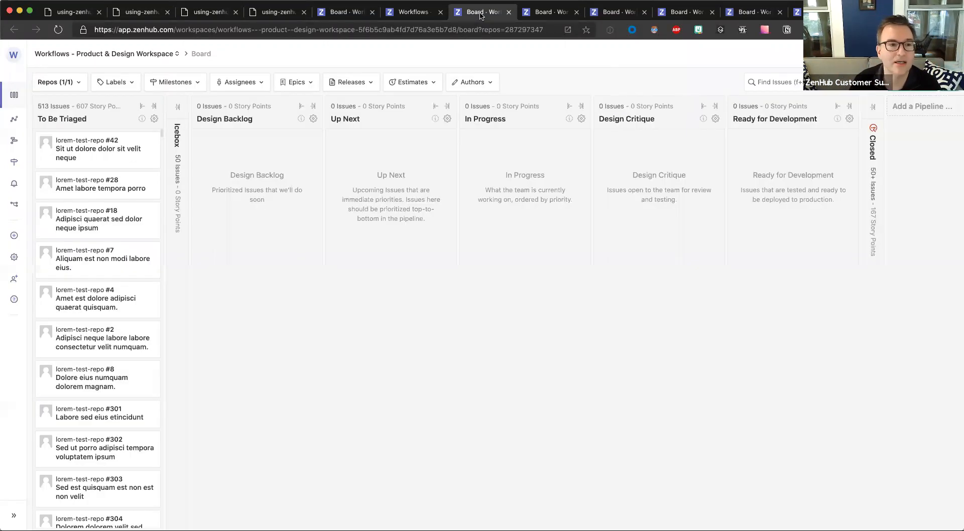
click(79, 146)
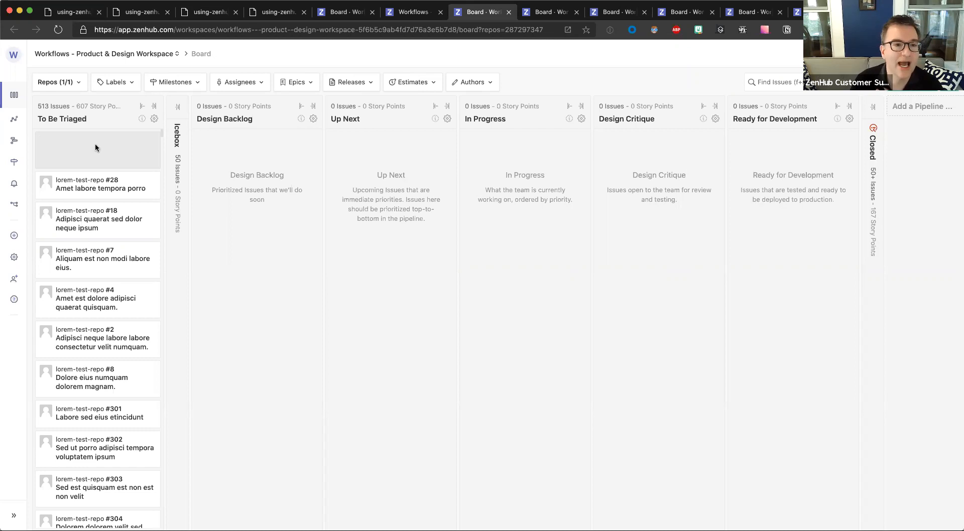
drag(98, 147, 256, 145)
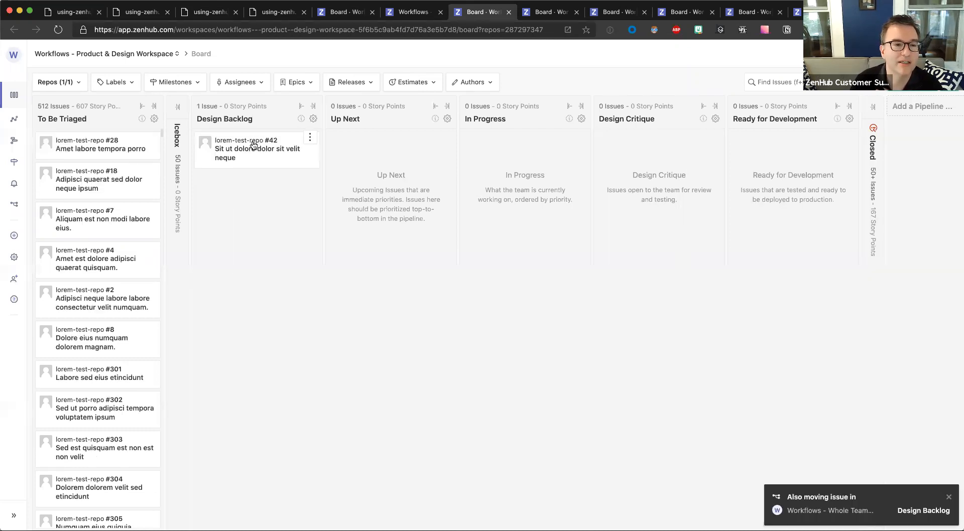
Apply the design label to issue #42 in Design Backlog and clear the issue selection.
click(207, 143)
click(571, 88)
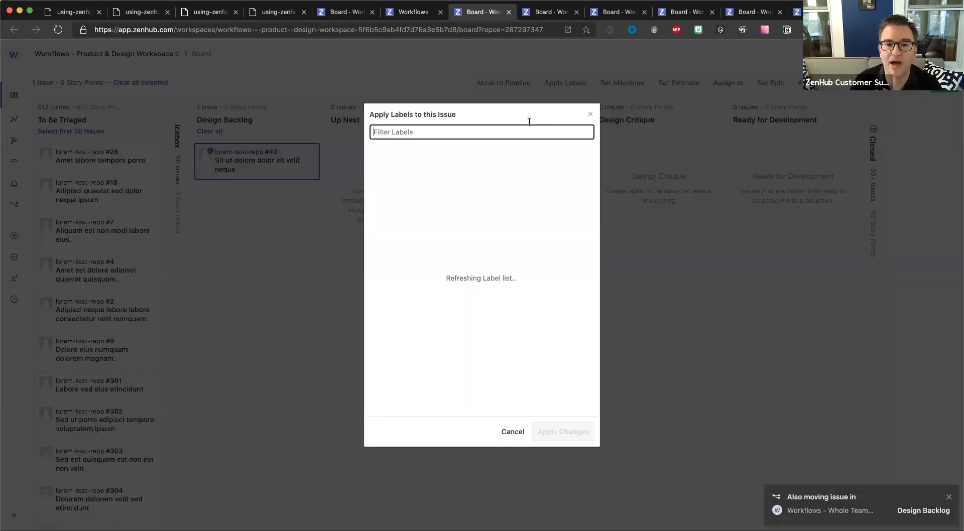
click(462, 181)
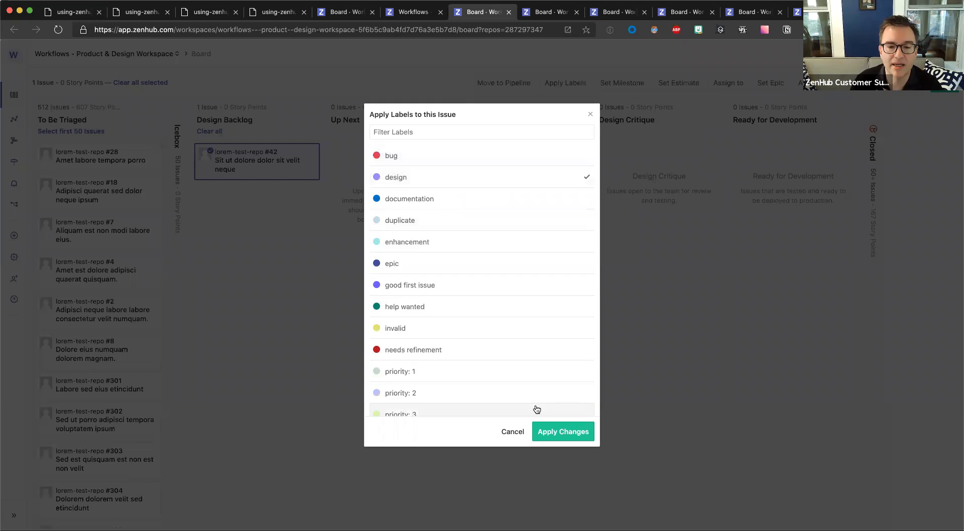
click(561, 432)
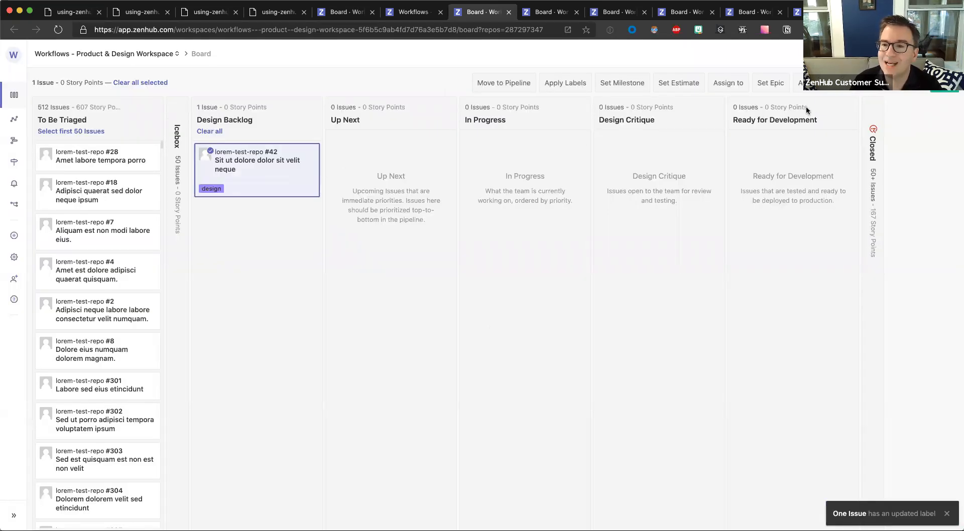
click(945, 83)
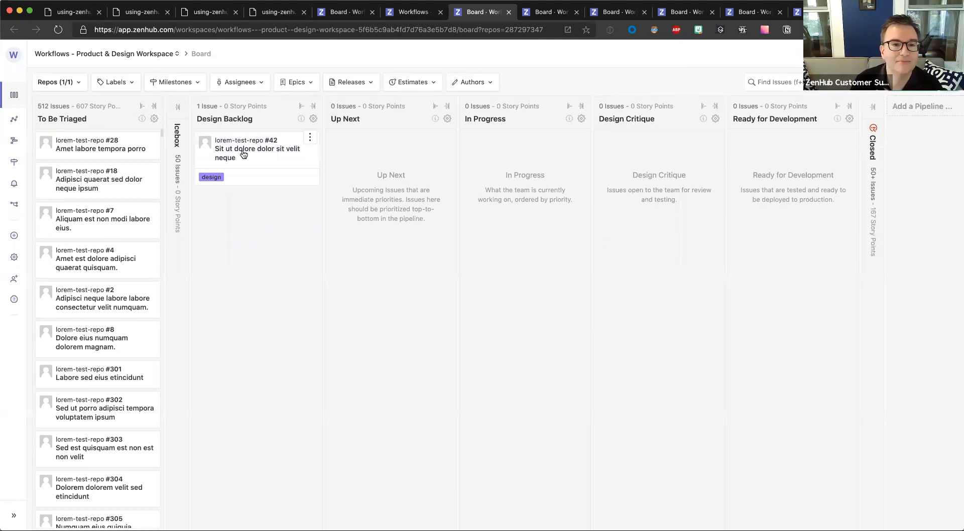
Move issue #42 through Up Next into In Progress and check its pipeline on the Whole Team Workspace board.
drag(243, 152, 334, 153)
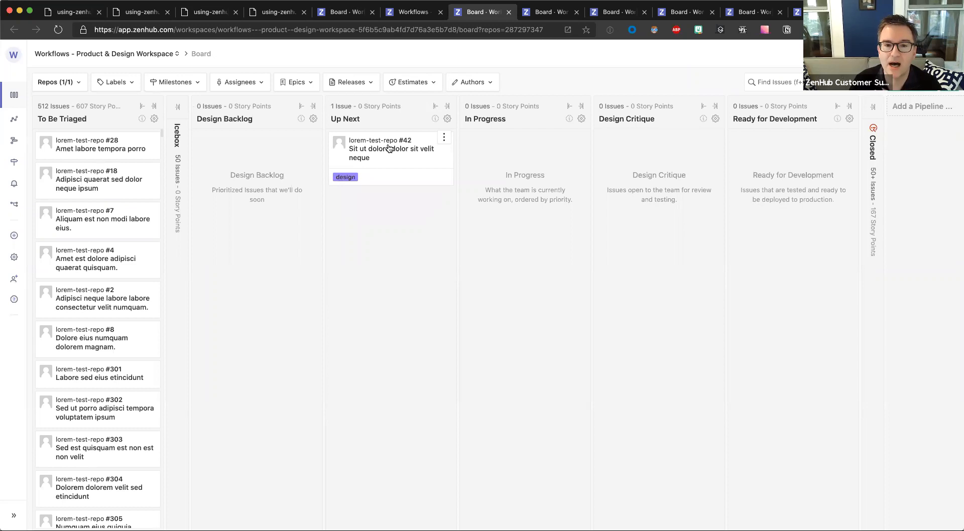
drag(389, 148, 508, 146)
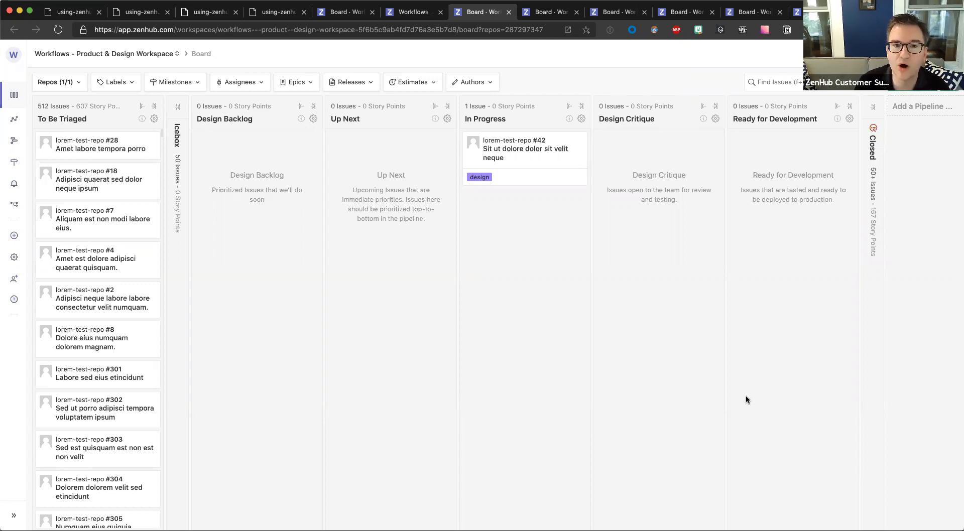
click(406, 15)
click(332, 15)
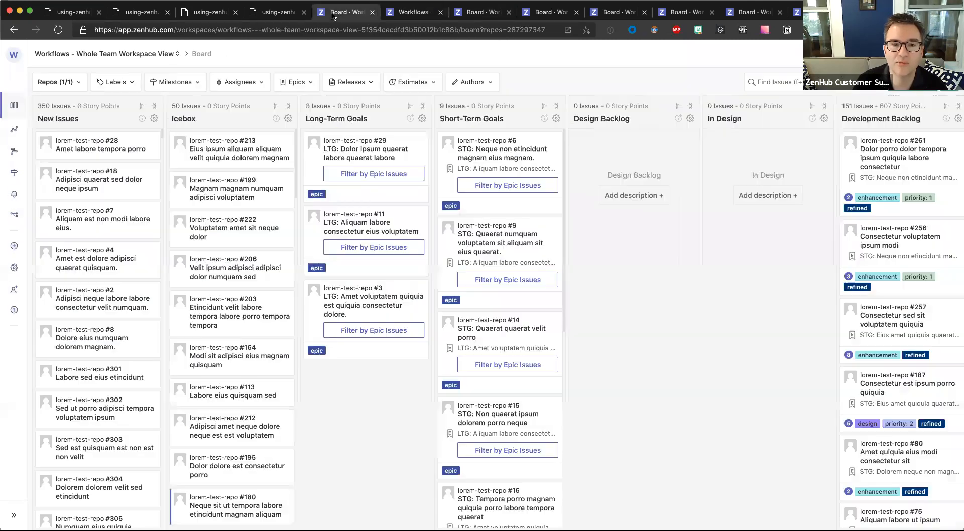
scroll(652, 174, right, 5)
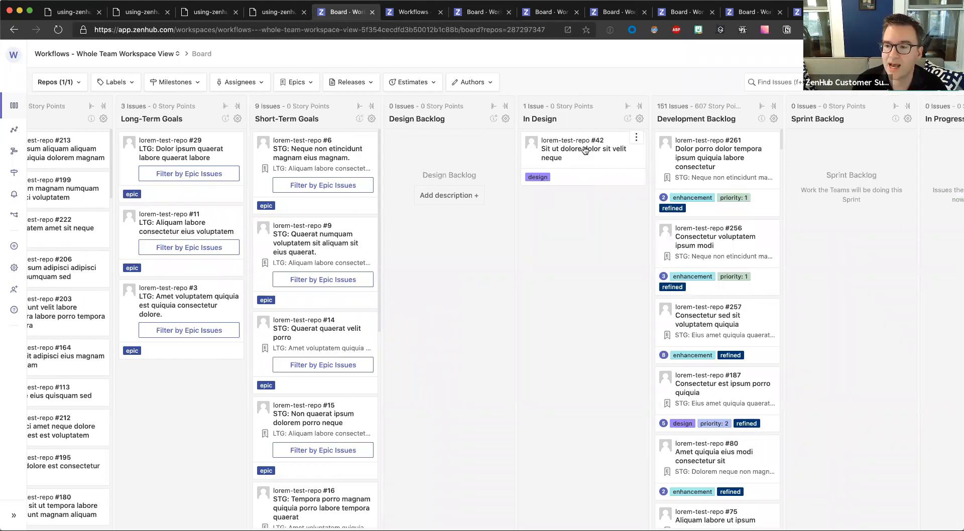
Back on the Product & Design Workspace board, move issue #42 through Design Critique into Ready for Development.
click(479, 15)
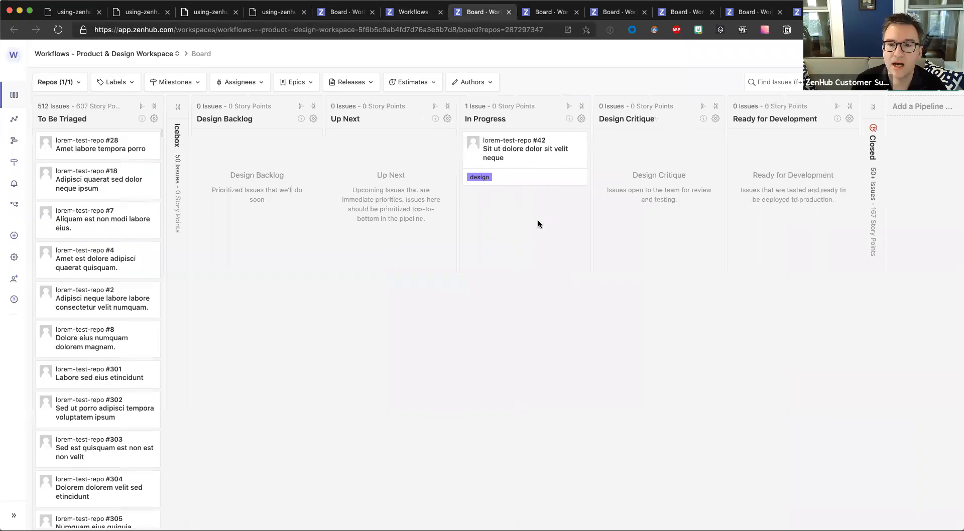
scroll(532, 219, right, 2)
drag(486, 155, 576, 159)
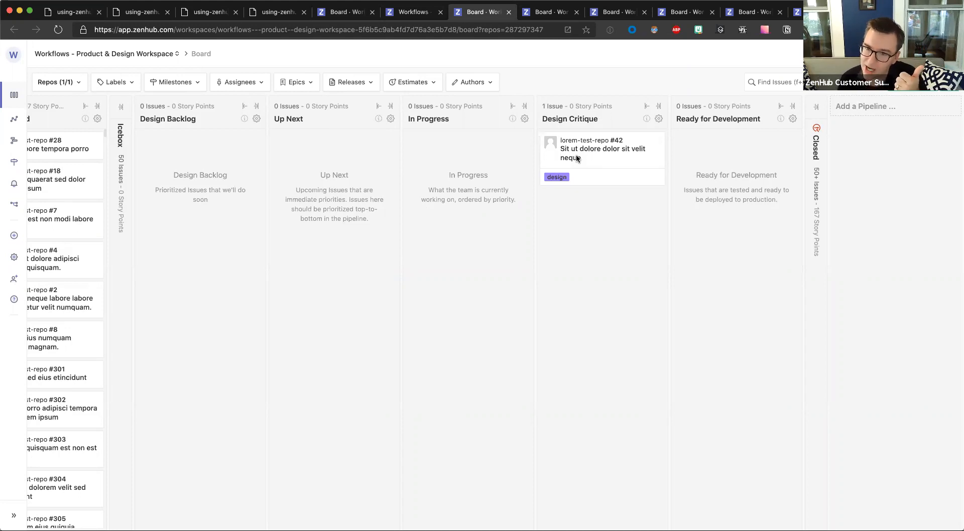
drag(576, 159, 705, 143)
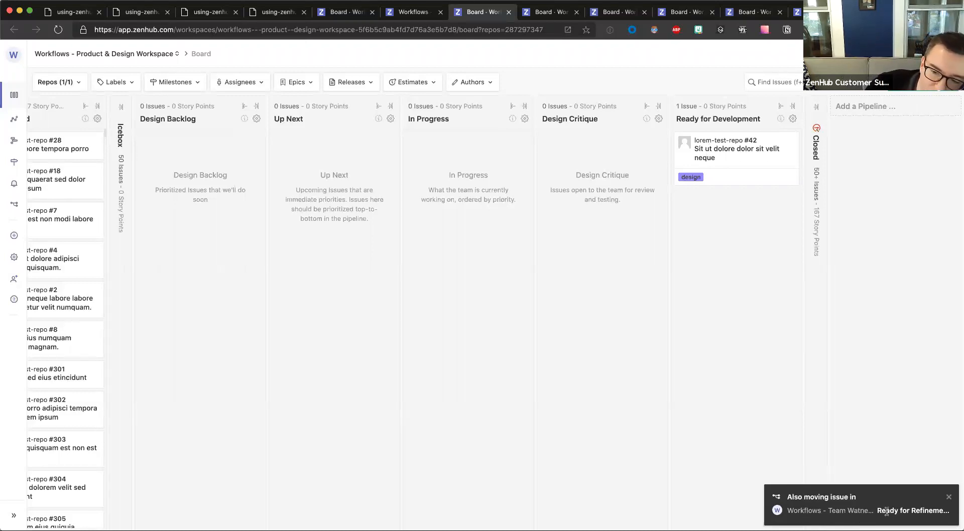
On the Team Watney Refinement Workspace board, move issue #42 from Ready for Refinement into the Backlog beside issue #230.
click(544, 13)
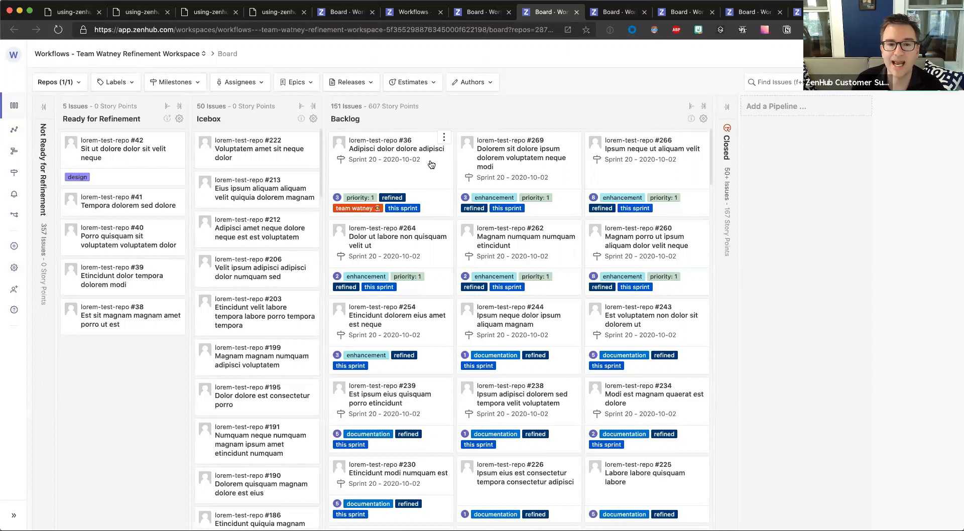
scroll(496, 179, down, 5)
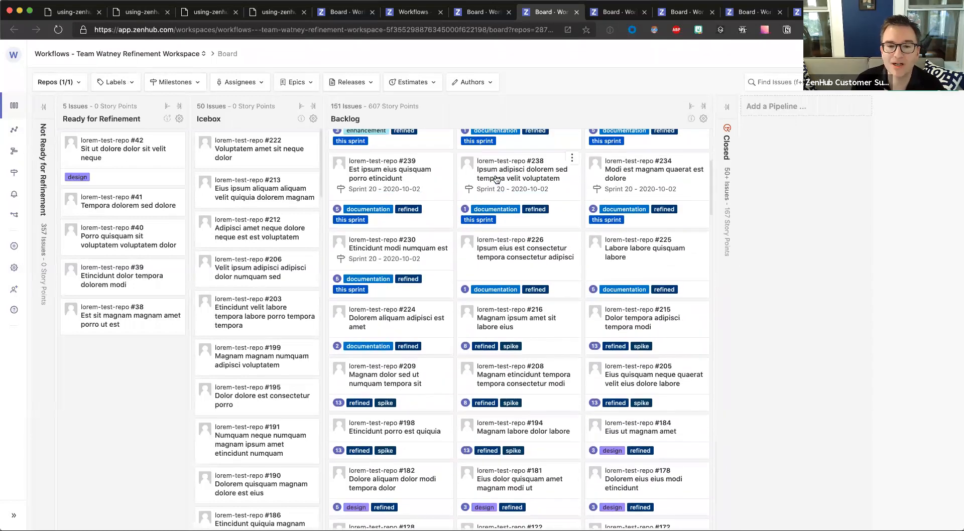
scroll(496, 180, down, 1)
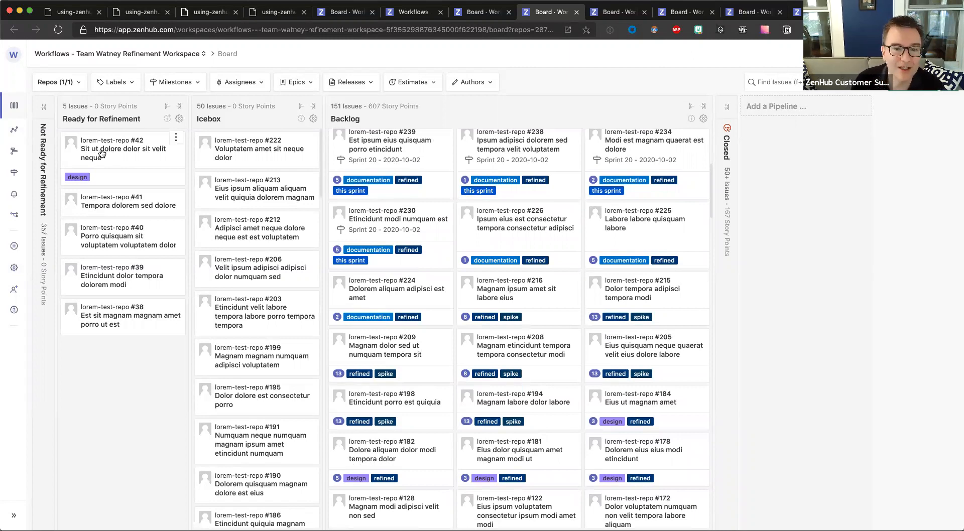
drag(103, 154, 501, 227)
Set the estimate of issue #42 in the Backlog to 3 story points.
shift+click(500, 226)
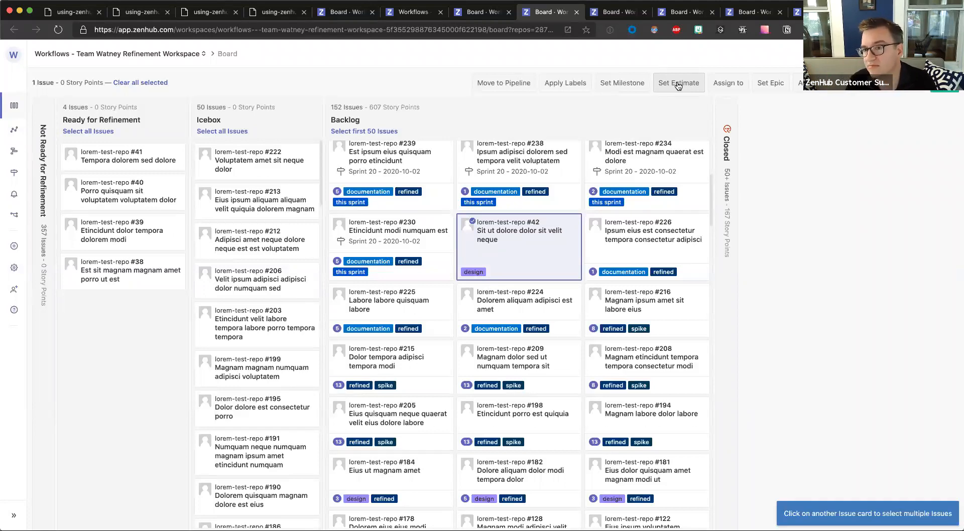
click(678, 84)
click(457, 220)
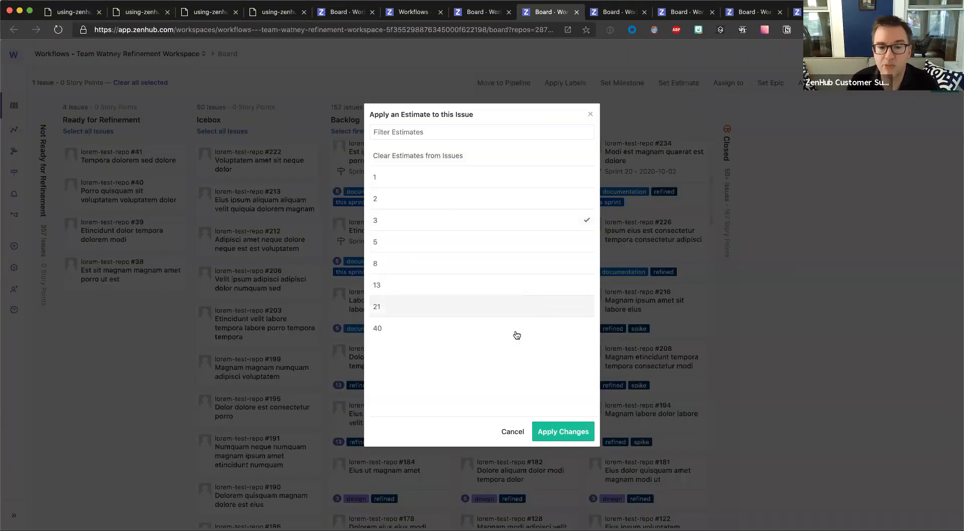
click(539, 433)
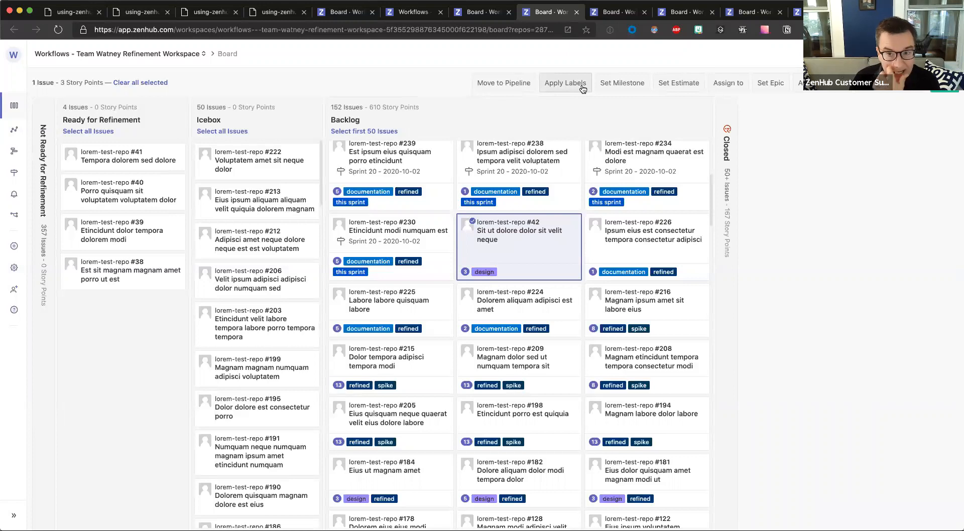
Apply the refined label to issue #42 and clear the issue selection.
click(566, 85)
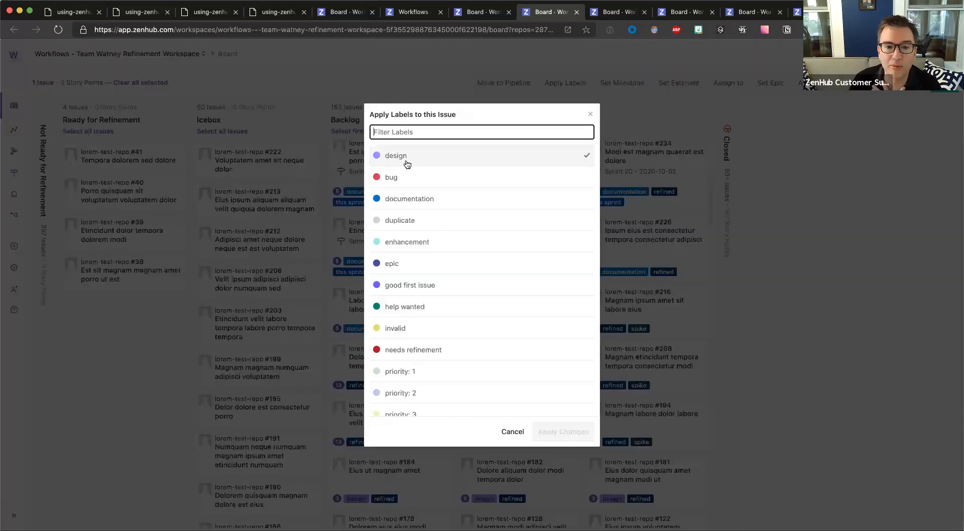
scroll(462, 189, down, 5)
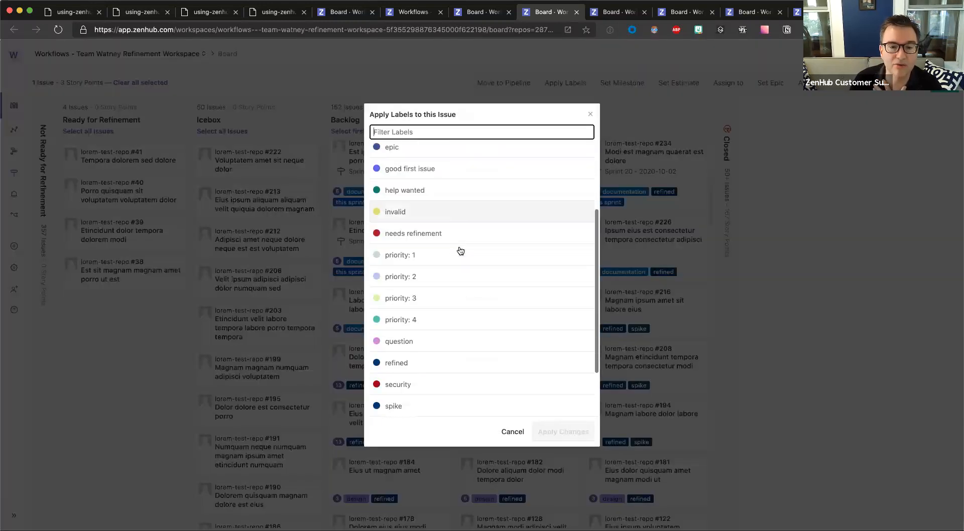
click(455, 300)
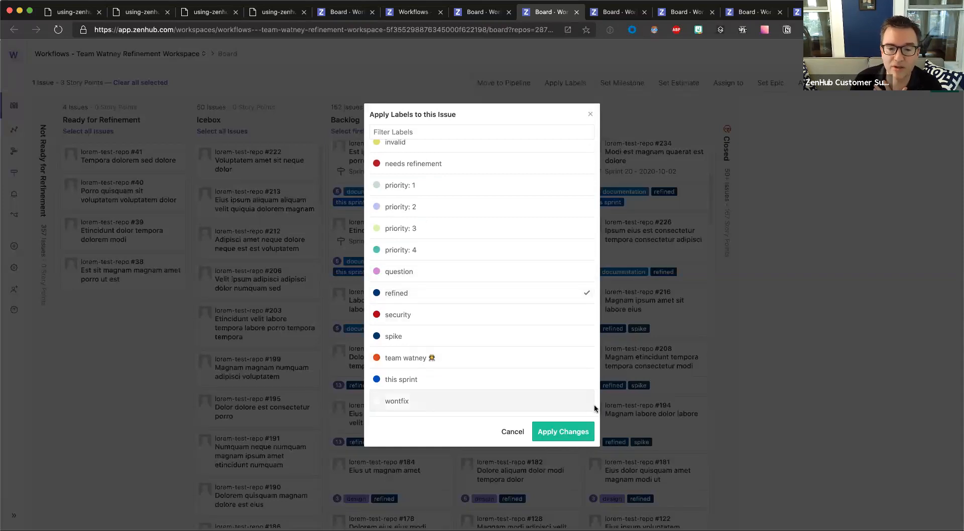
click(555, 439)
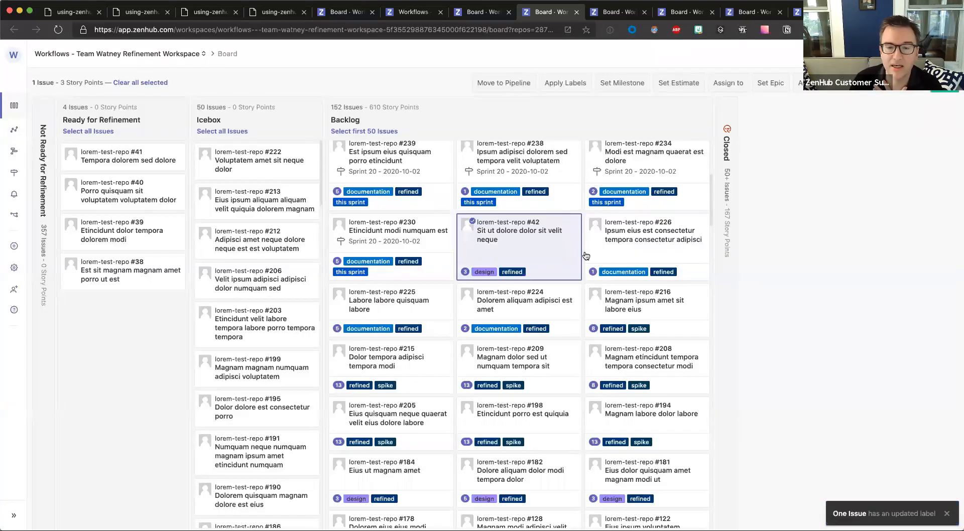
click(944, 84)
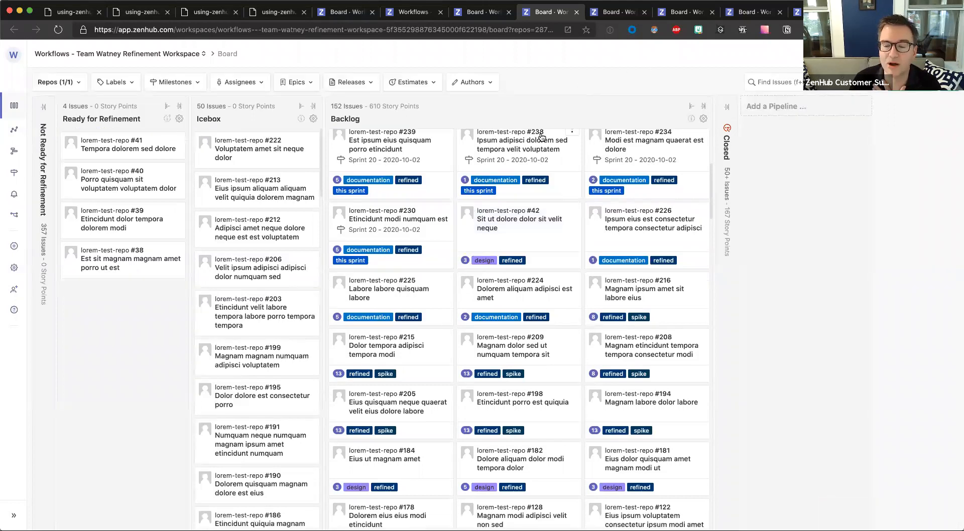
On the Team Watney Sprint Planning board, move Sprint Backlog issues #36 and #262 to In Progress, and #264, #266 and #269 to Review/QA.
click(614, 15)
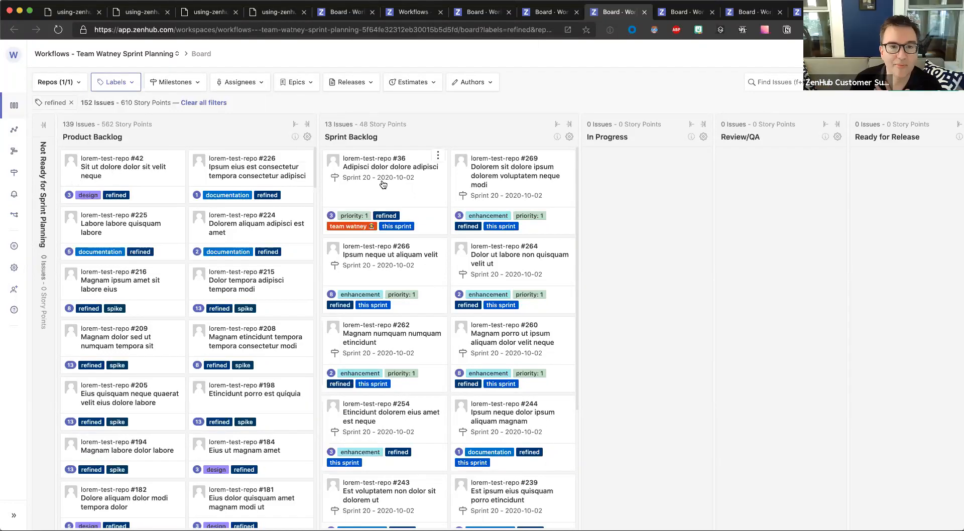
scroll(383, 184, down, 3)
scroll(393, 189, up, 3)
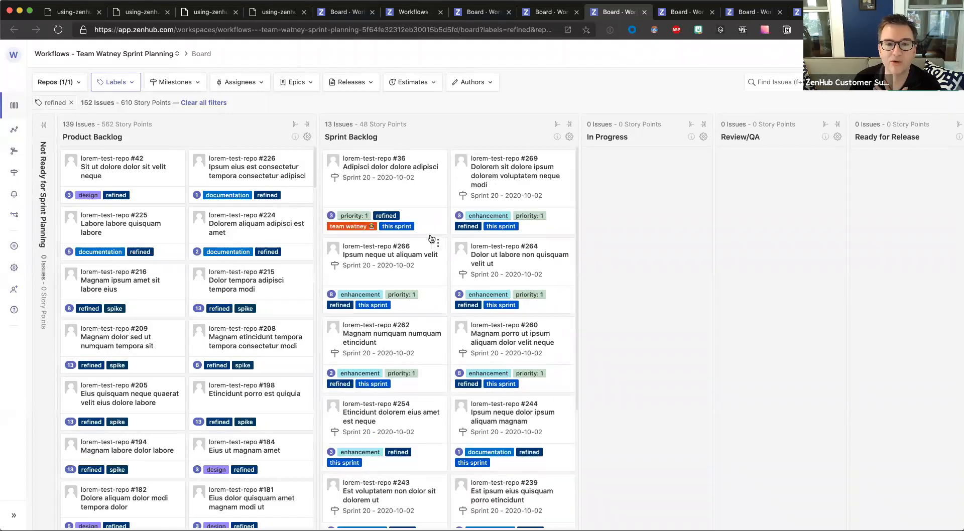
drag(498, 181, 651, 177)
scroll(510, 181, right, 4)
drag(325, 181, 587, 188)
drag(323, 186, 434, 288)
drag(454, 172, 573, 250)
drag(200, 177, 449, 259)
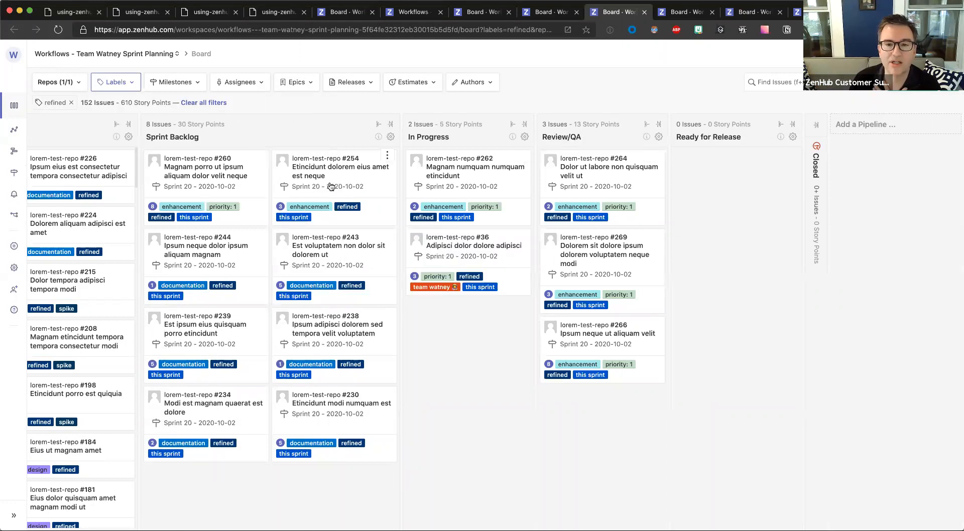
Move issue #42 from the Product Backlog to the end of the Sprint Backlog.
scroll(331, 187, left, 3)
scroll(331, 186, left, 4)
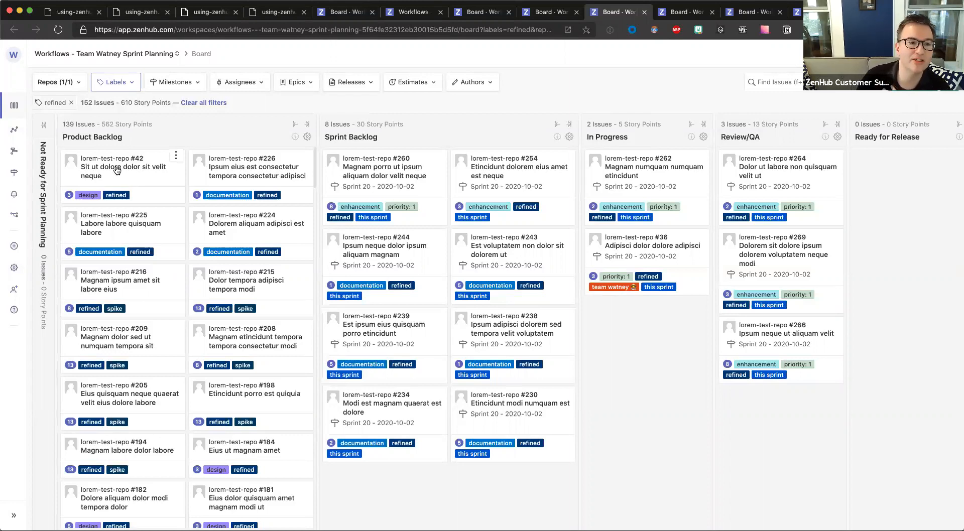
drag(116, 171, 393, 489)
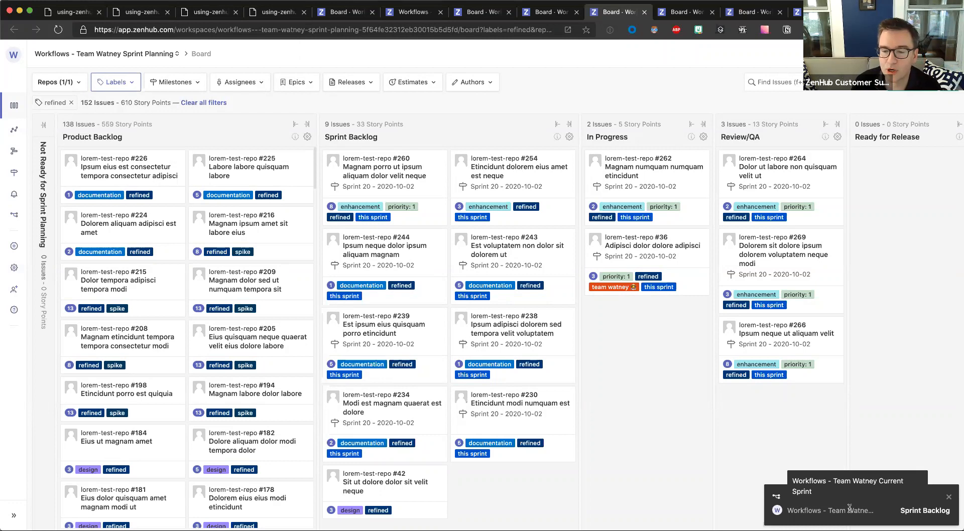
Assign the milestone Sprint 20 - 2020-10-02 to issue #42 and clear the issue selection.
click(335, 479)
click(623, 83)
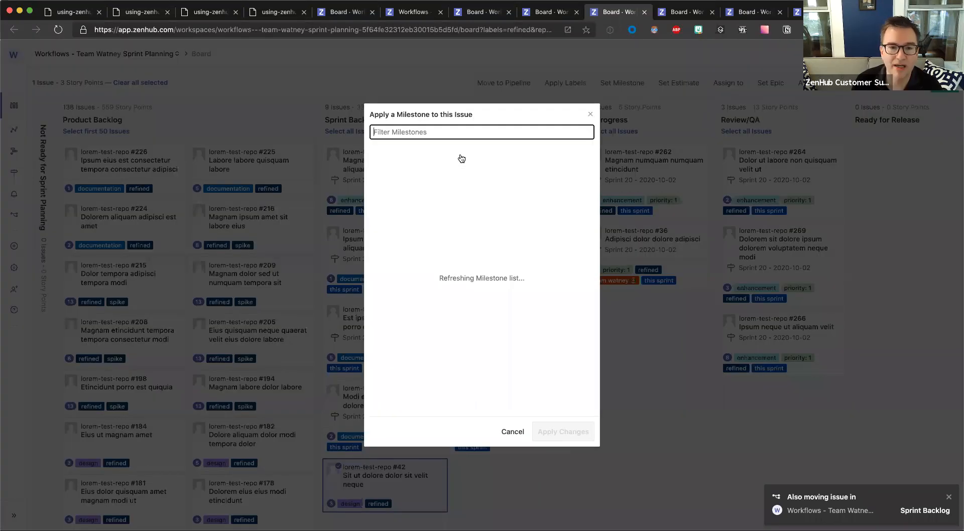
click(472, 172)
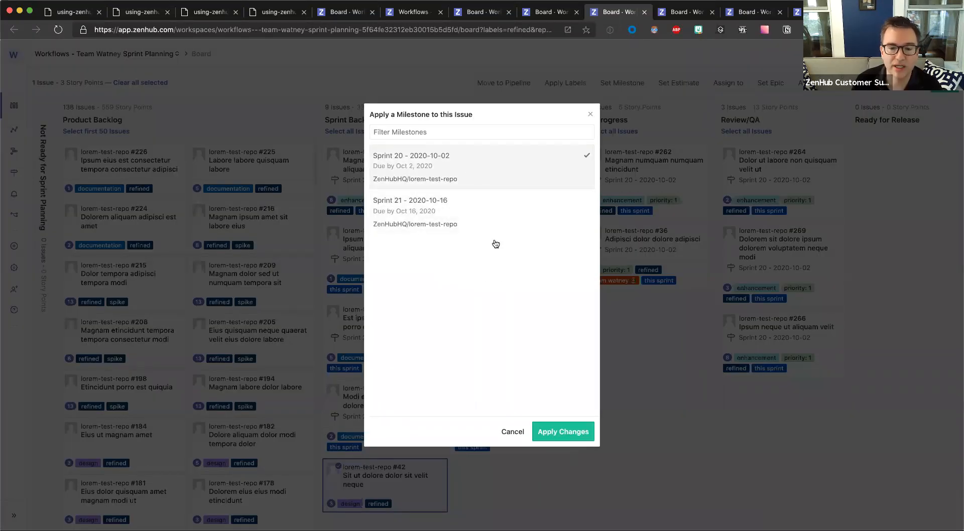
click(559, 432)
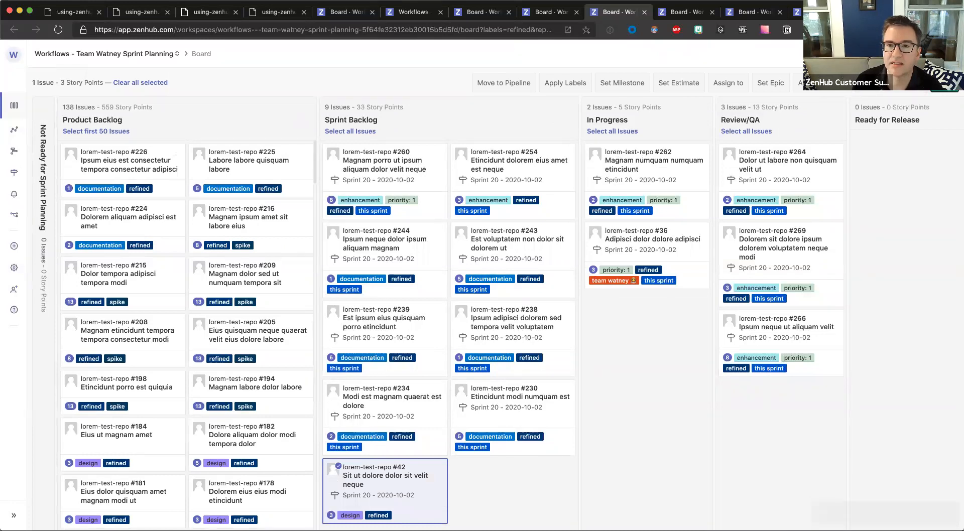
key(Escape)
On the Team Watney Current Sprint board, move issue #42 from the Sprint Backlog to Review/QA.
click(679, 14)
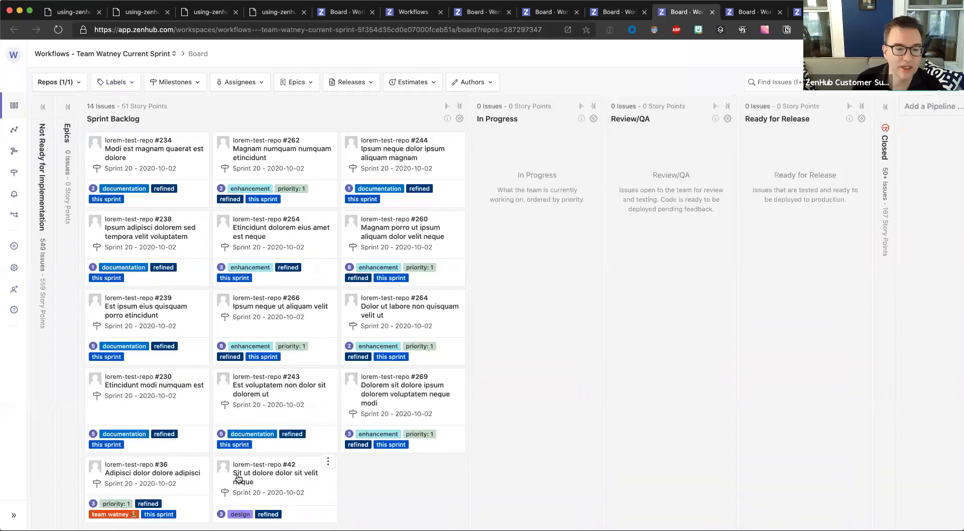
drag(259, 477, 675, 141)
scroll(648, 169, right, 2)
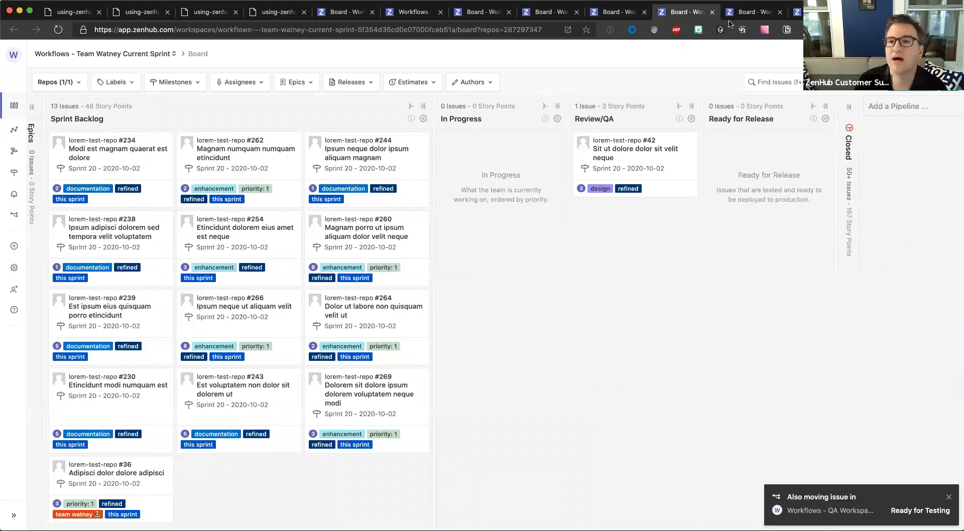
On the QA Workspace board, move issue #42 into Testing and check its pipeline on the Whole Team Workspace board.
click(747, 13)
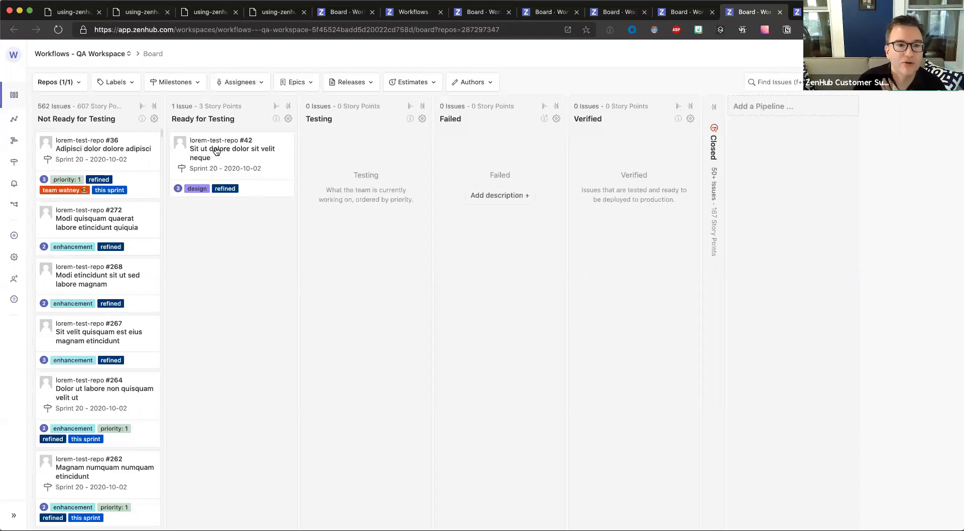
drag(216, 150, 350, 143)
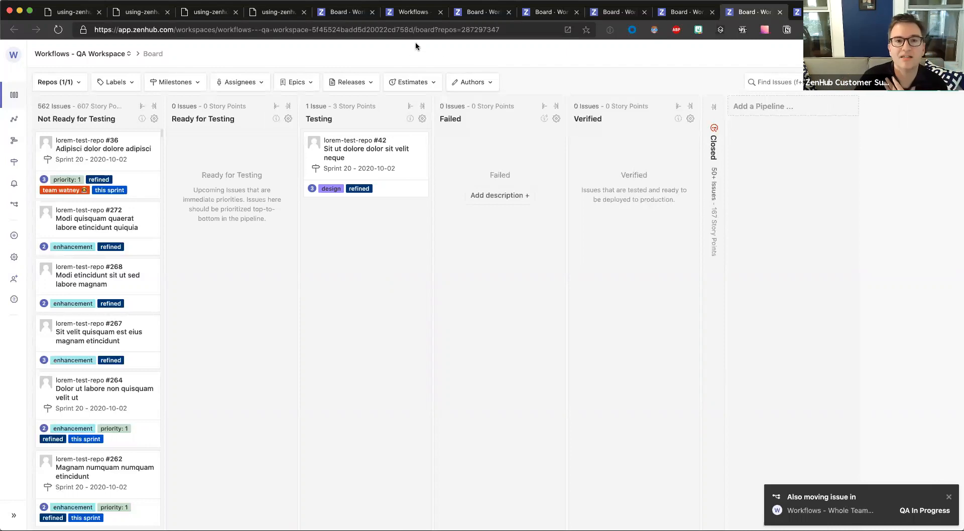
click(405, 15)
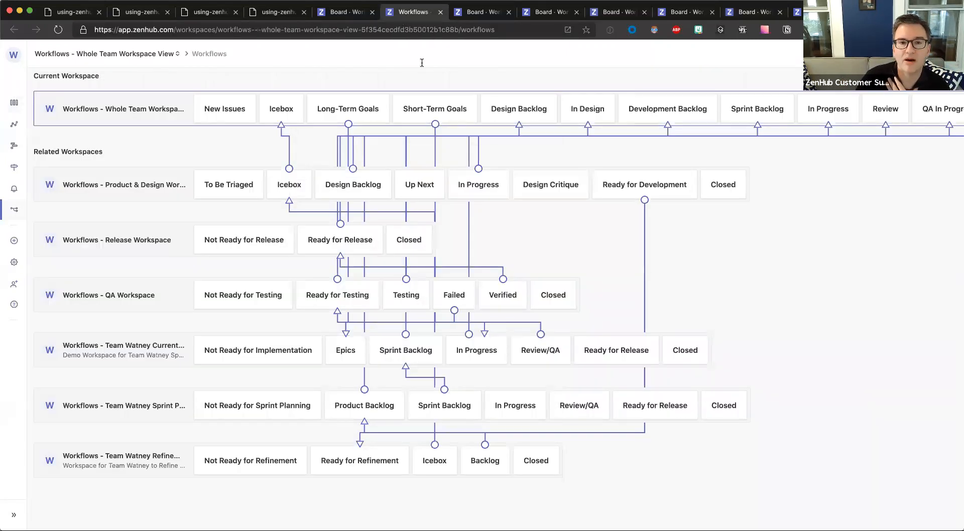
click(349, 12)
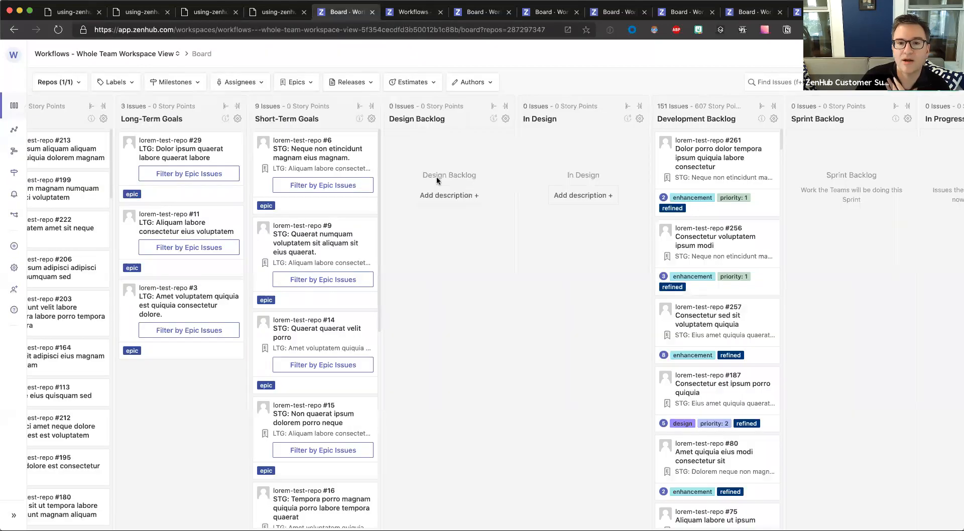
scroll(443, 174, right, 2)
scroll(442, 175, right, 10)
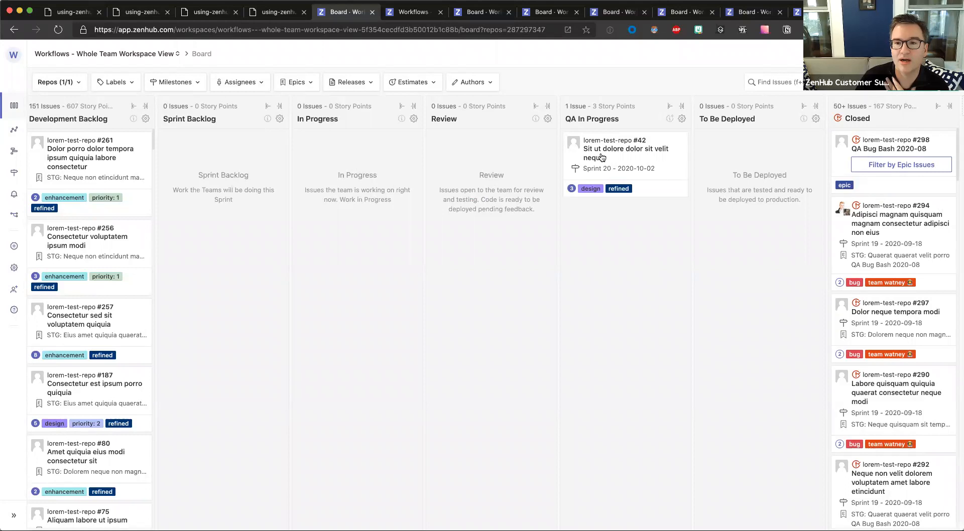
scroll(602, 158, right, 2)
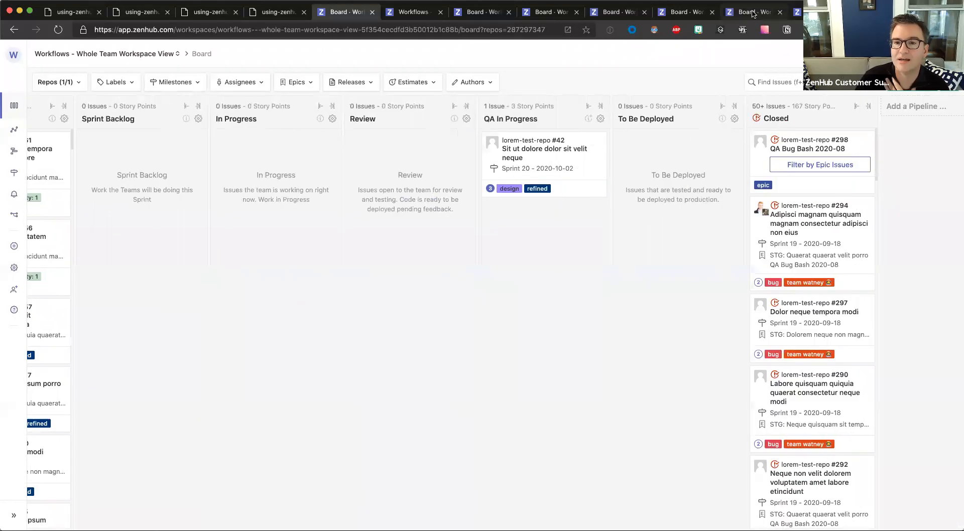
Move issue #42 to Failed on the QA Workspace board, and from In Progress to Review/QA on the Team Watney Current Sprint board.
click(753, 14)
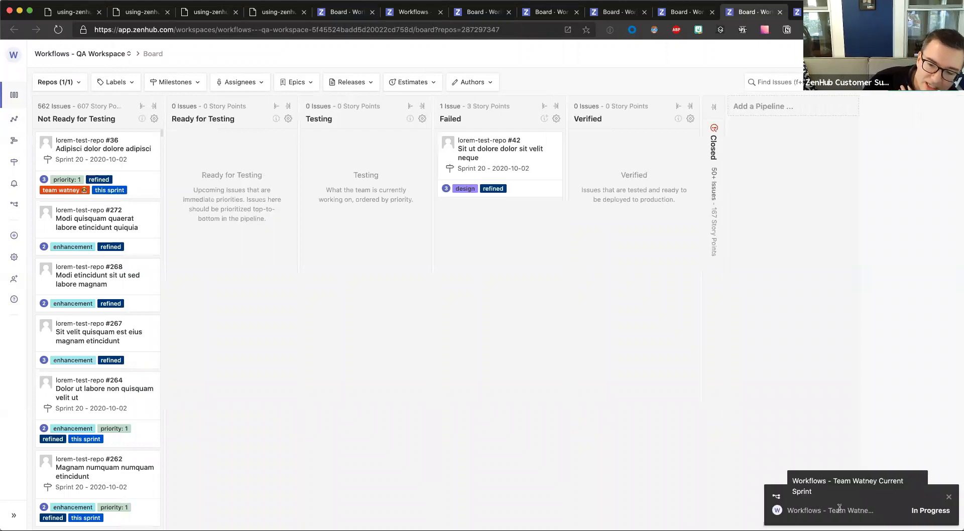
click(678, 10)
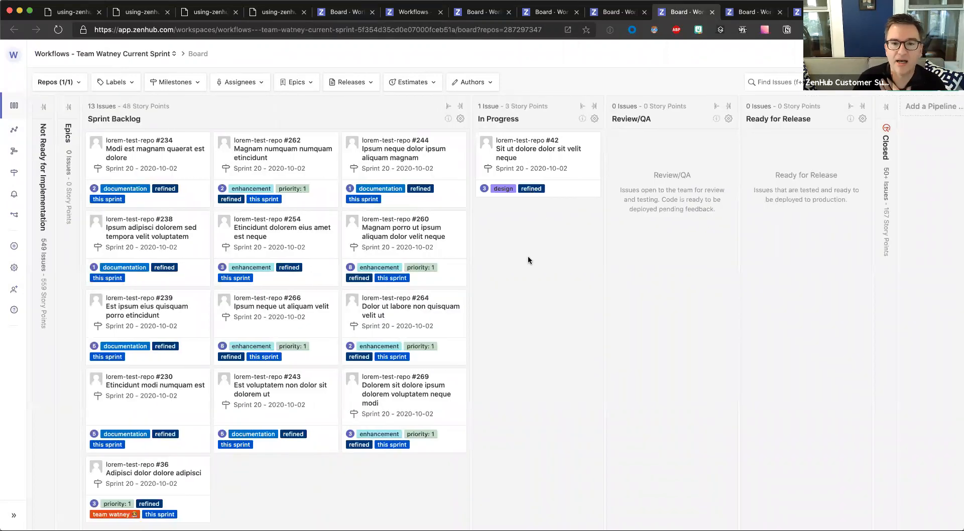
scroll(532, 146, right, 1)
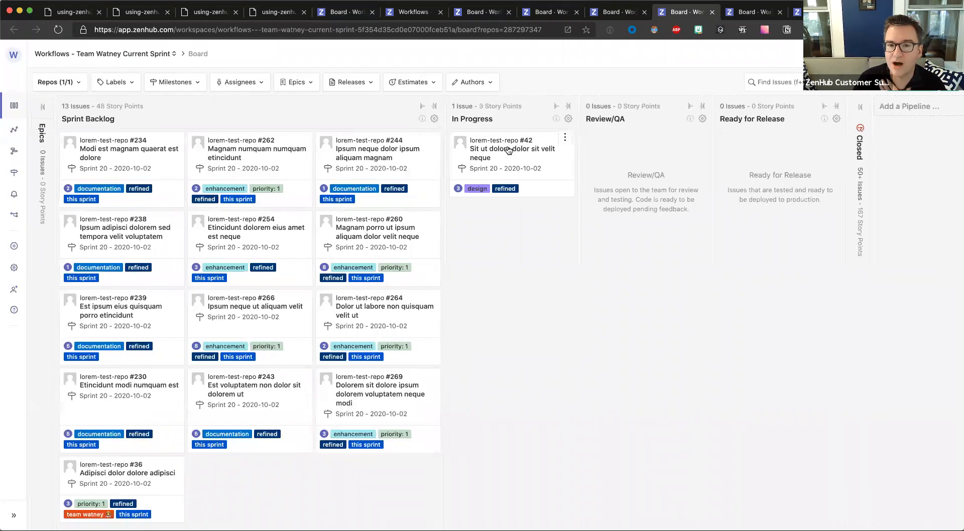
drag(509, 150, 659, 155)
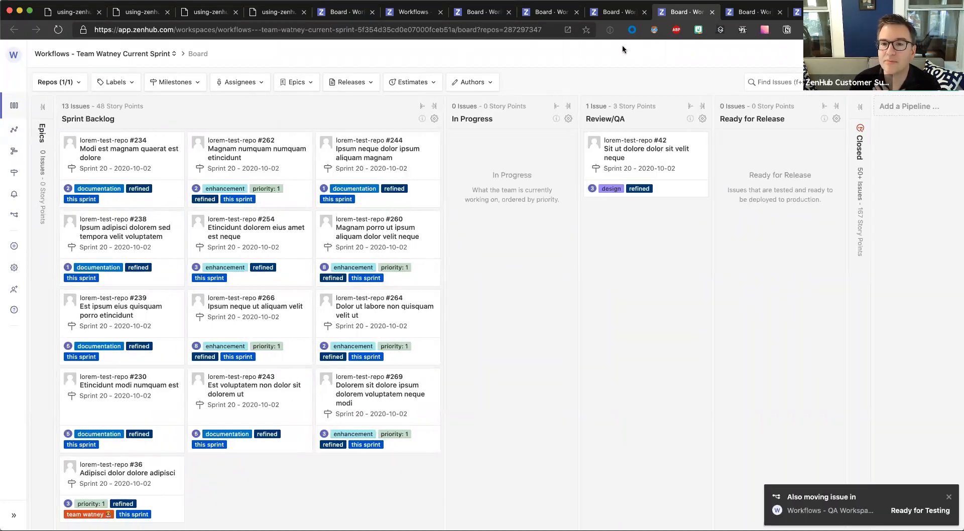
Move issue #42 from Ready for Testing to Verified on the QA Workspace board, and from Ready for Release to Closed on the Release Workspace board.
click(745, 13)
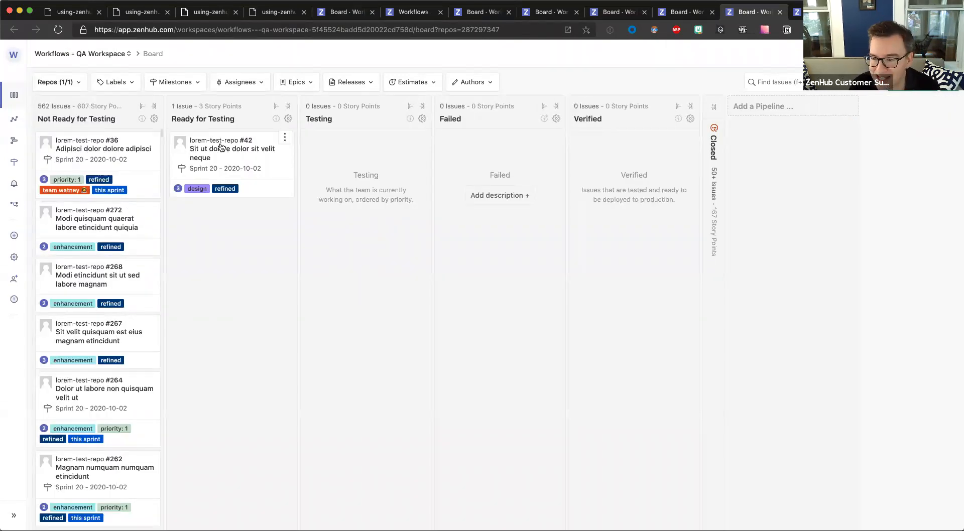
drag(220, 147, 674, 157)
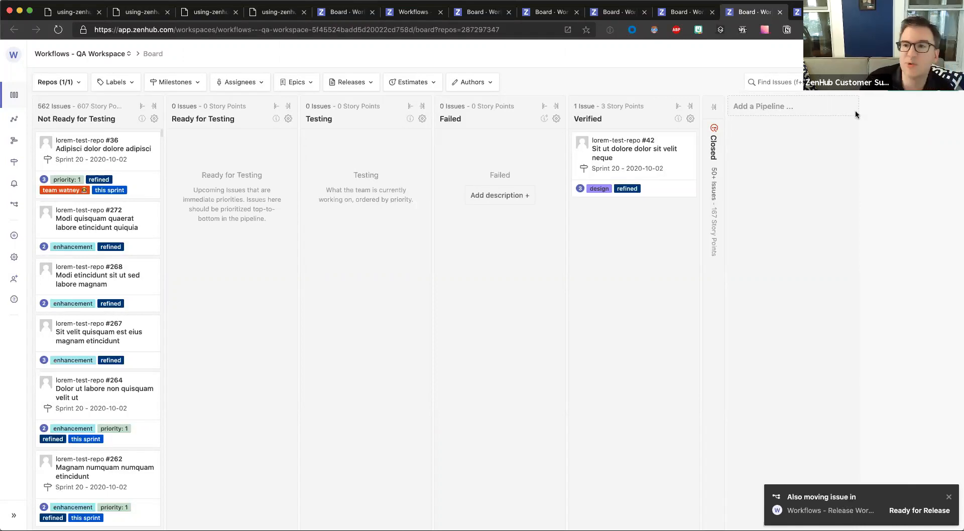
click(819, 13)
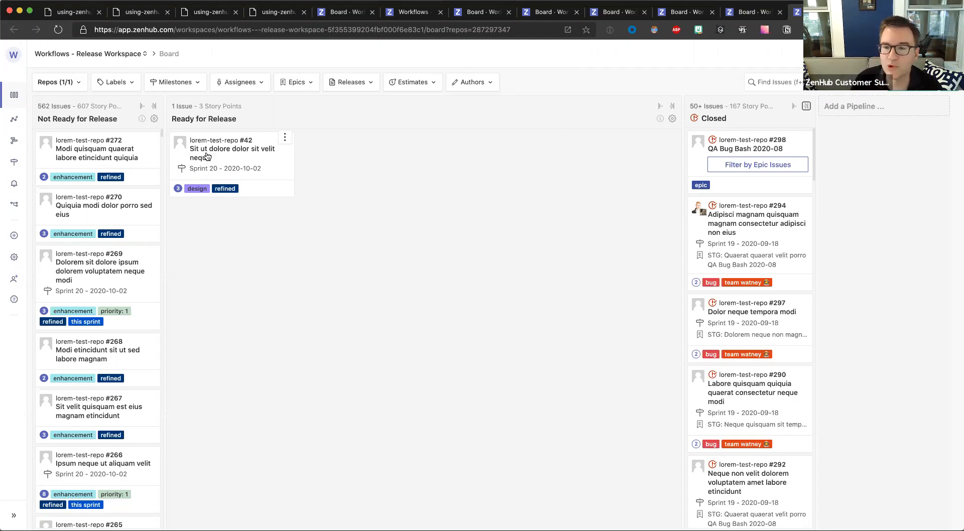
drag(206, 156, 733, 139)
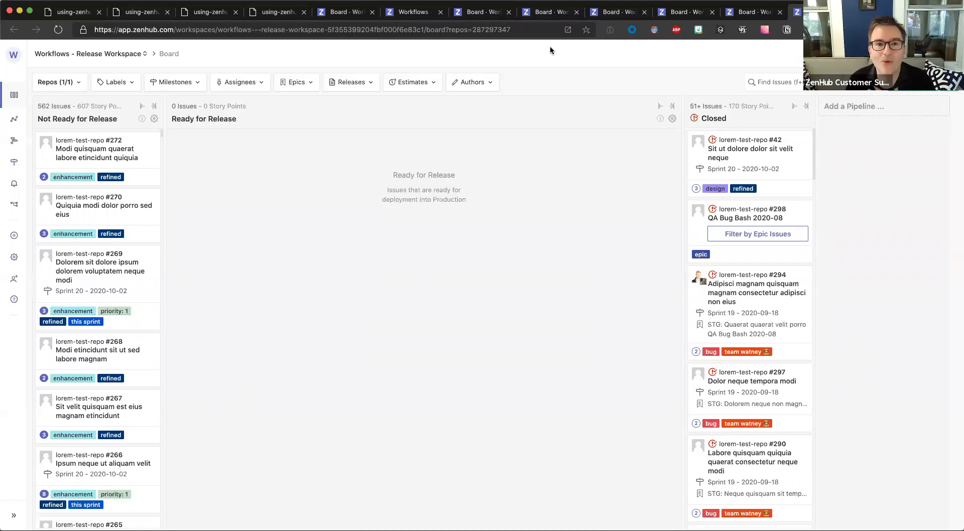
On the Whole Team Workspace workflows map, inspect the connection from QA's Verified pipeline to the Release Workspace's Ready for Release, leaving it in place.
click(411, 18)
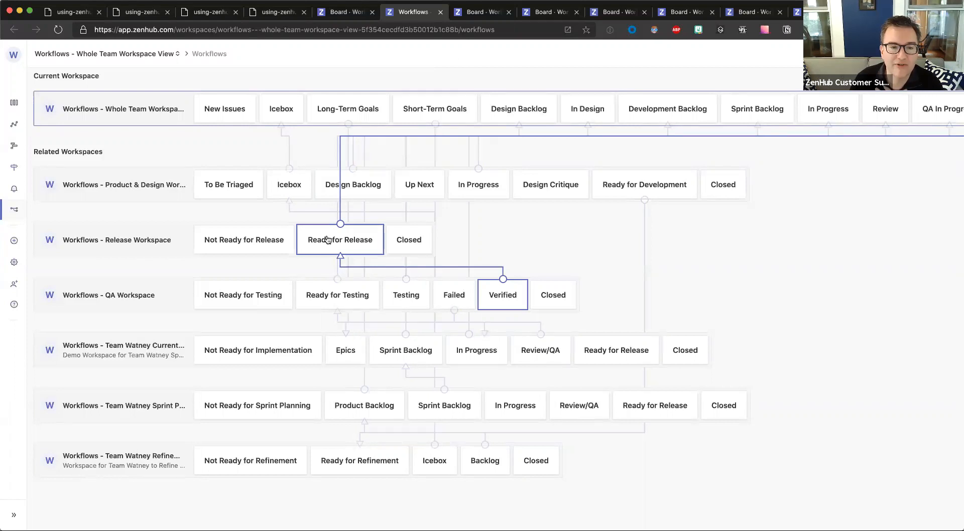
click(507, 292)
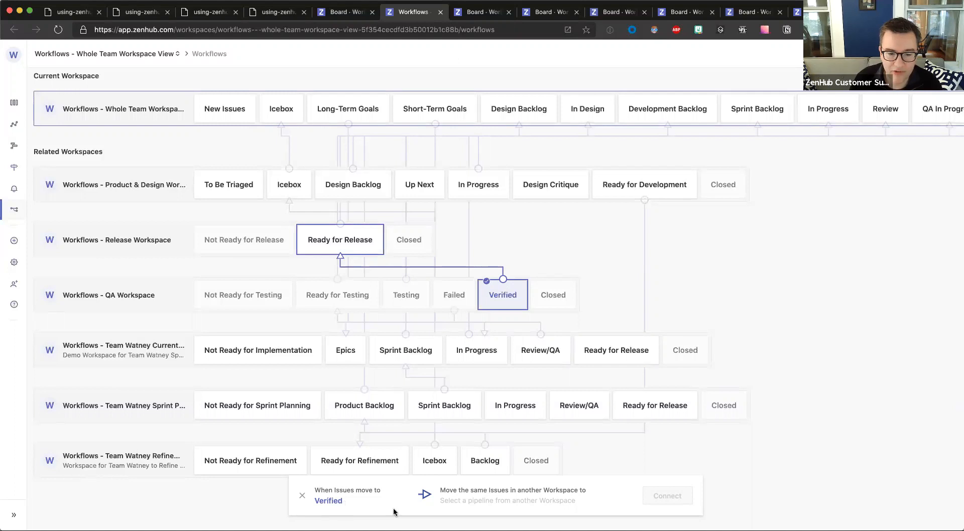
click(350, 242)
click(353, 243)
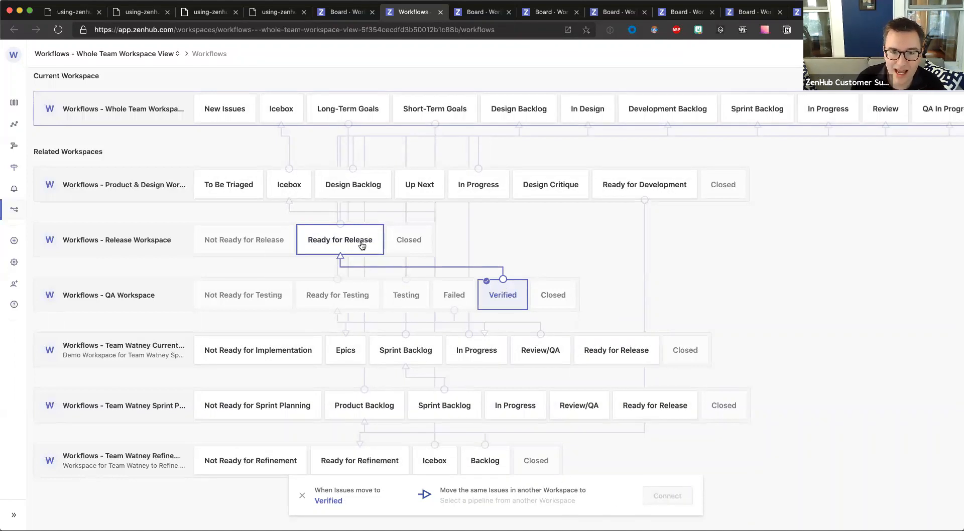
click(498, 298)
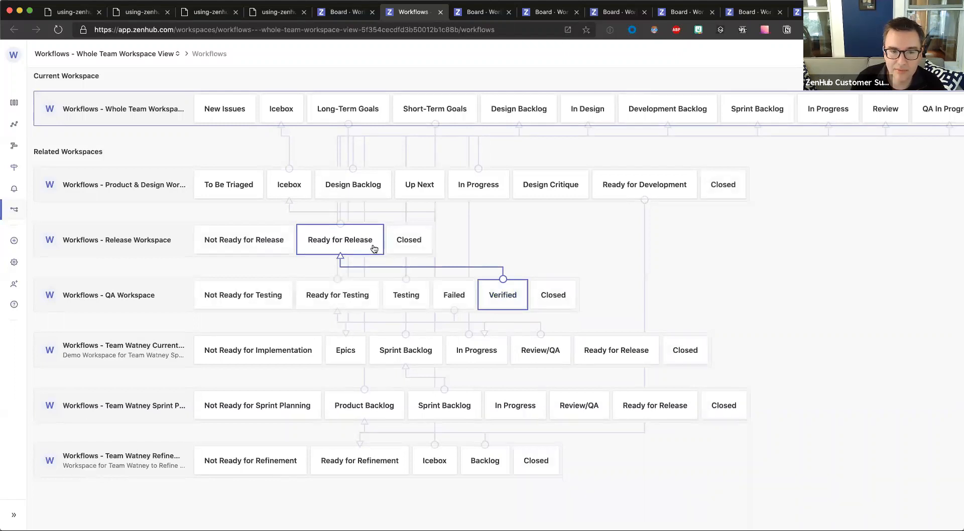
click(501, 297)
click(362, 236)
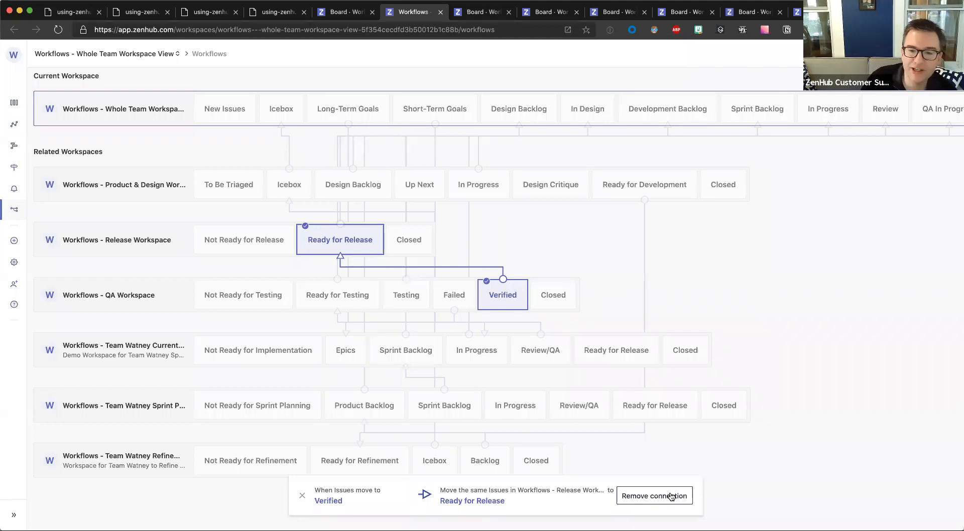
click(684, 233)
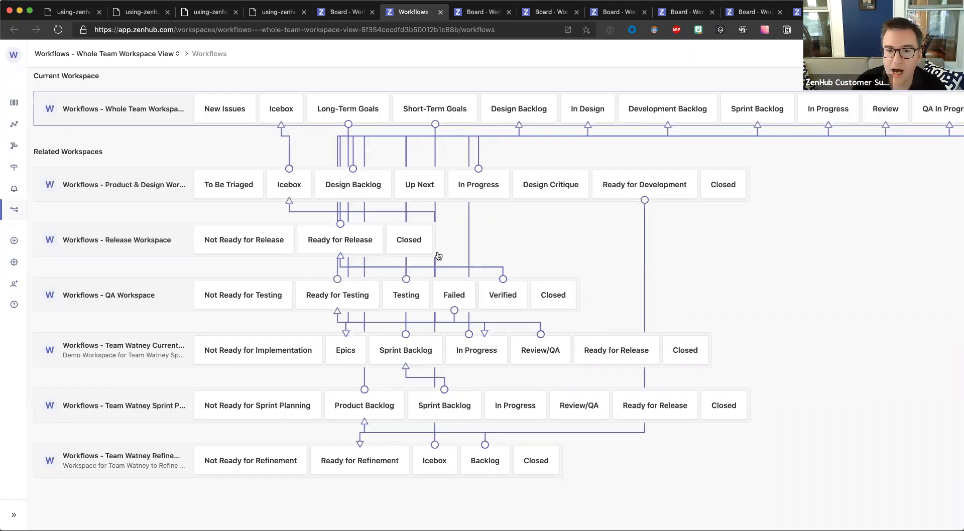
Preview a connection from Verified in the QA Workspace to Design Critique in the Product & Design workspace, and cancel it.
click(511, 298)
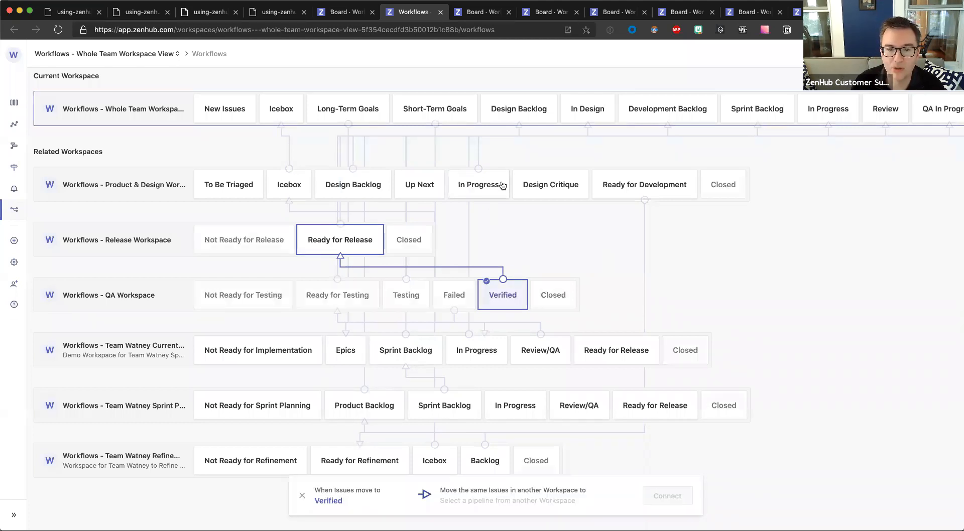
click(561, 185)
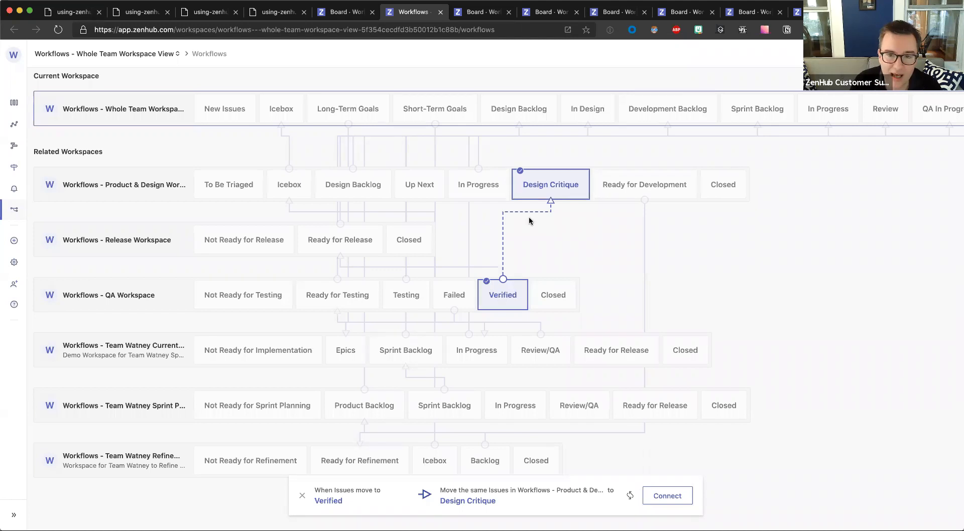
click(543, 186)
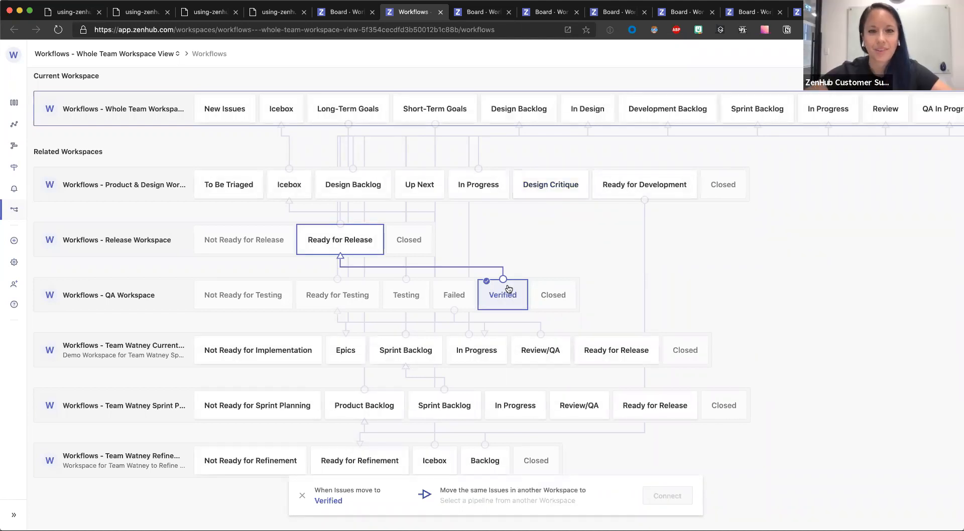
click(555, 250)
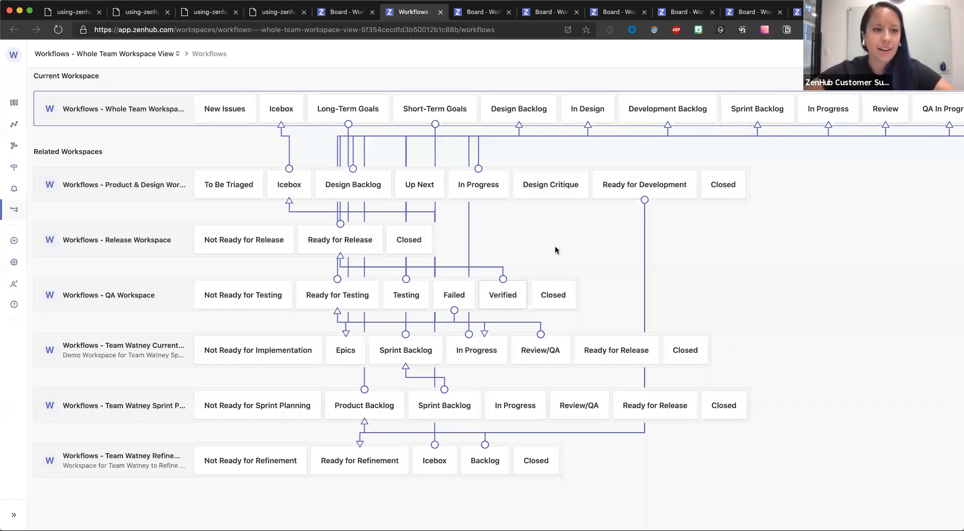
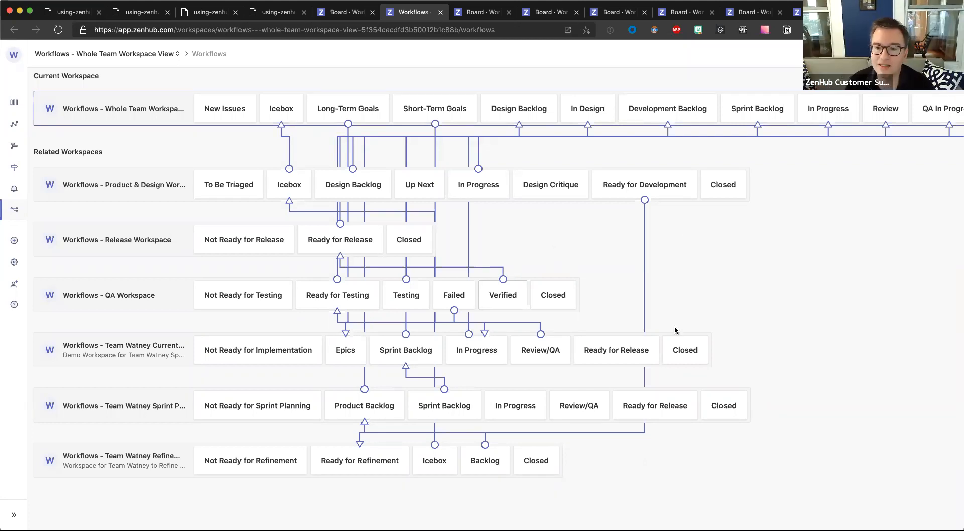
click(628, 352)
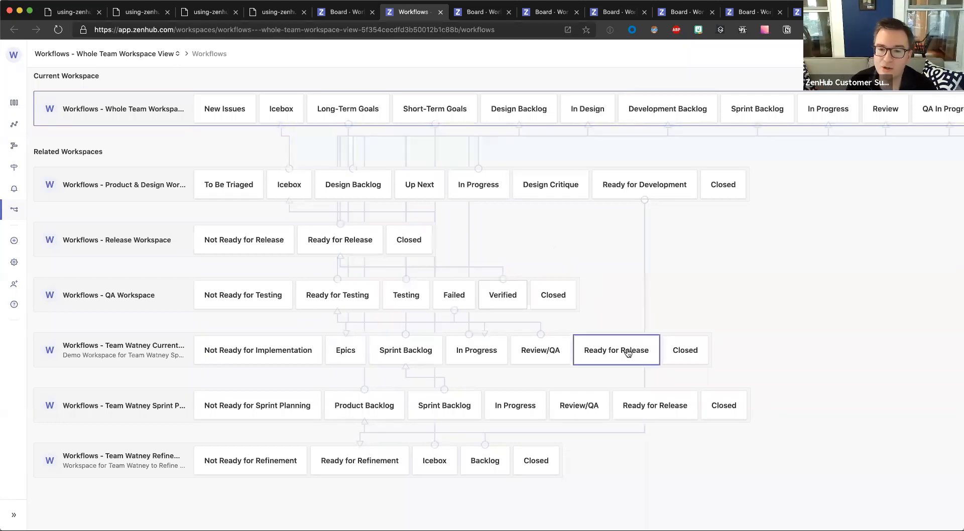
click(726, 190)
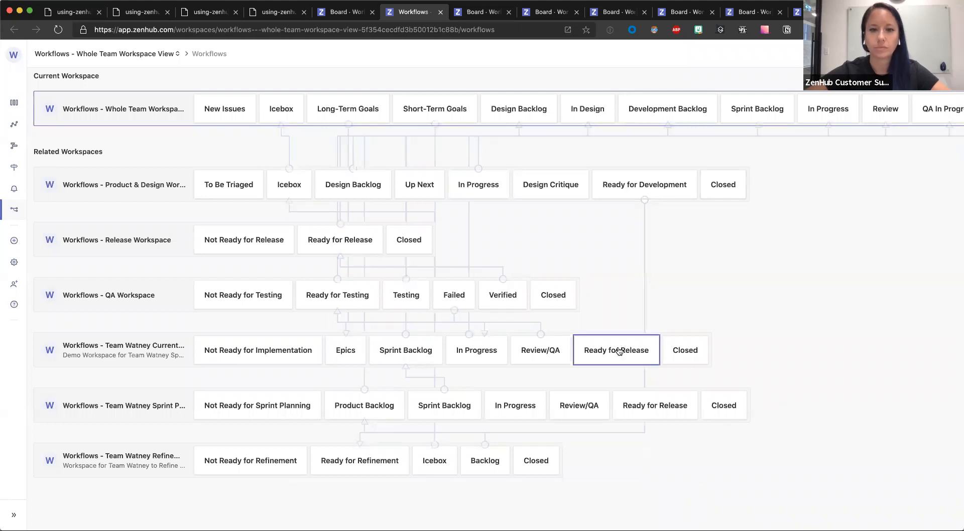
click(619, 351)
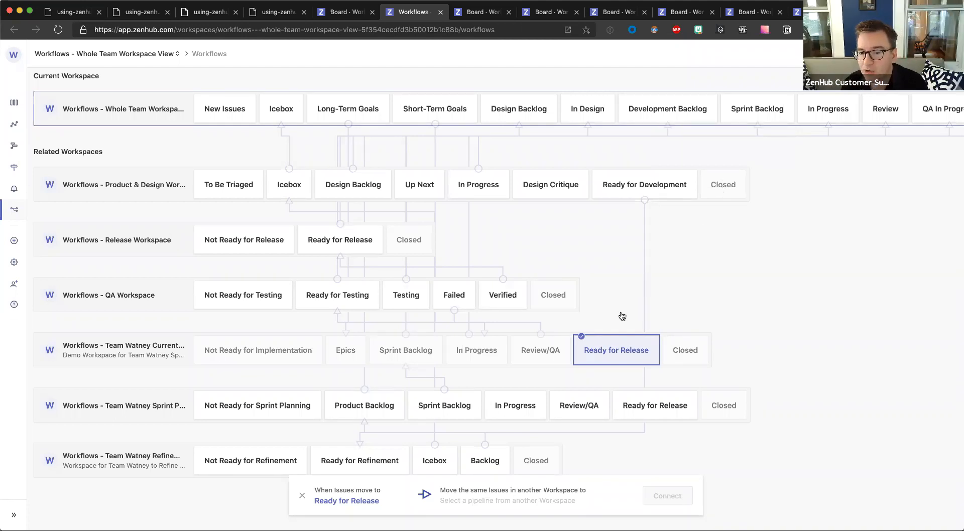
click(620, 354)
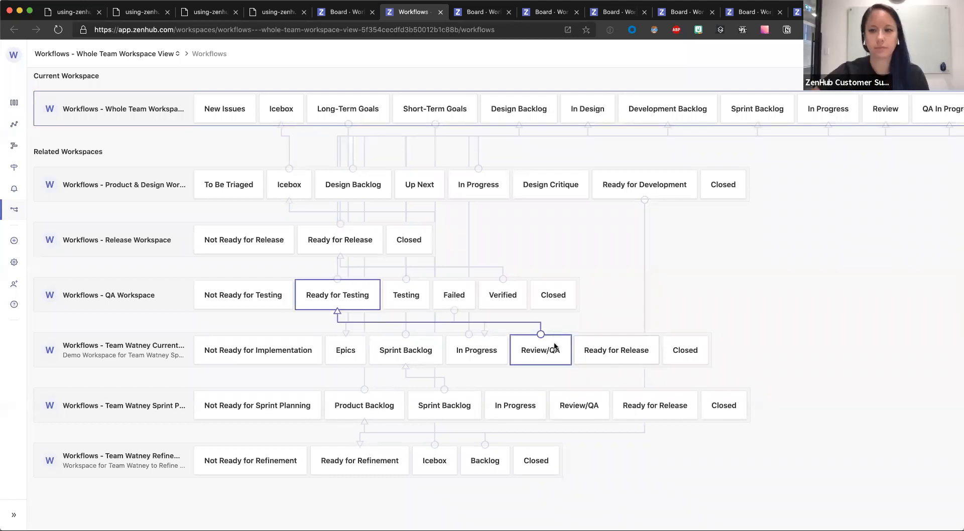
Connect Verified in the QA Workspace to Ready for Release in Team Watney Current Sprint, and switch to the presentation's closing slide.
click(509, 298)
click(625, 351)
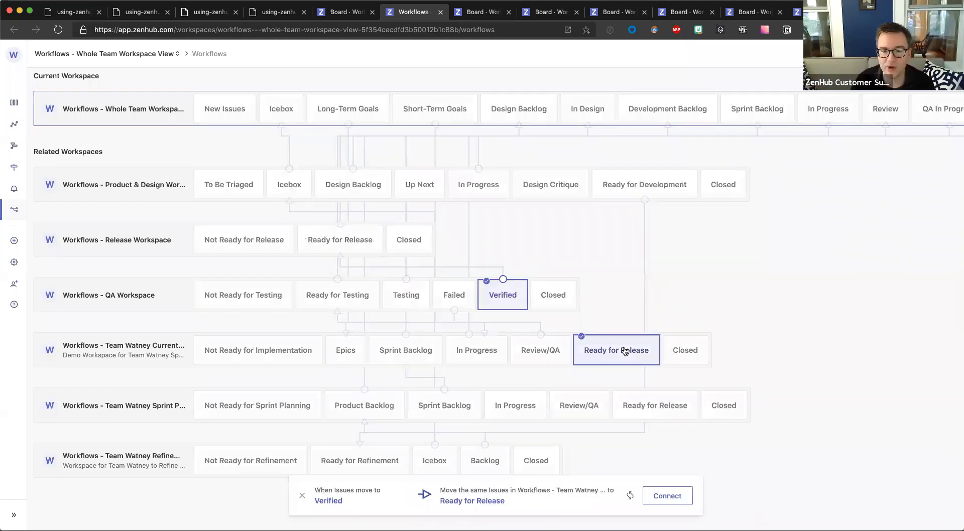
click(668, 496)
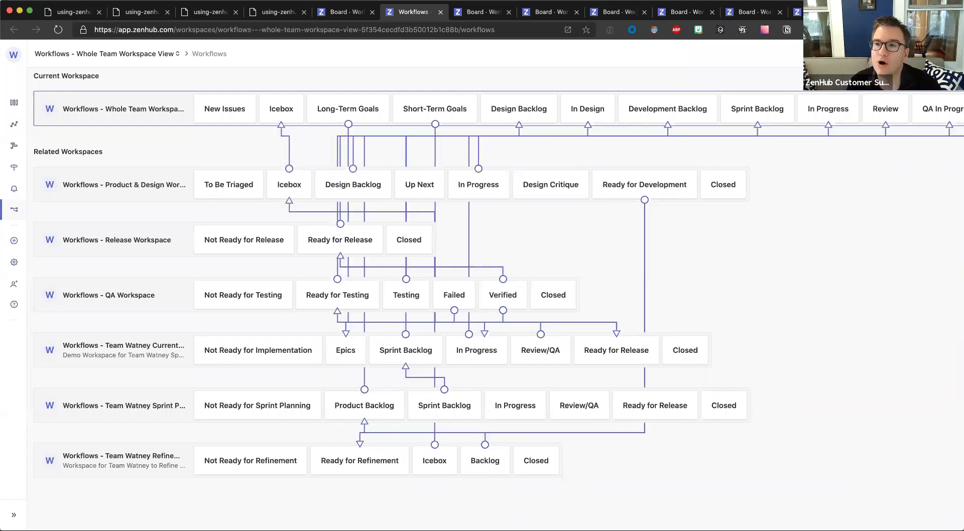
click(892, 12)
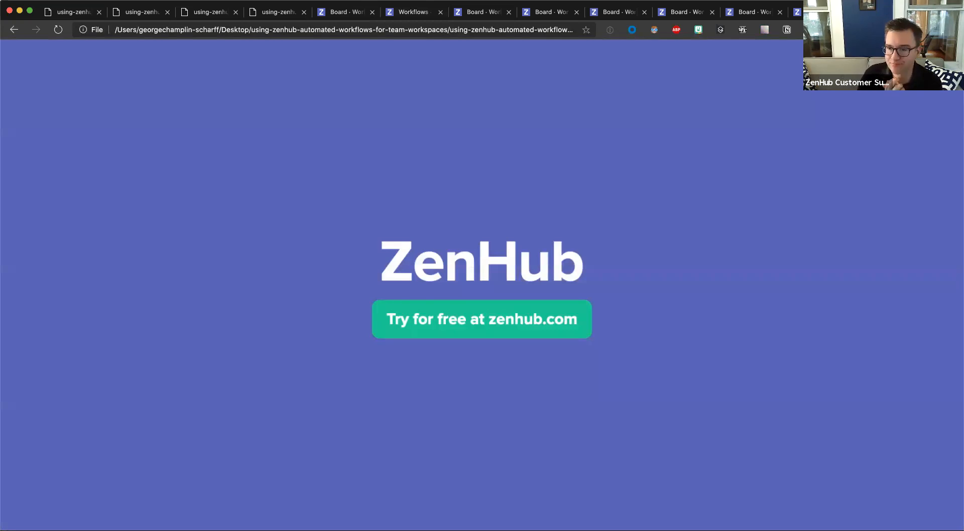